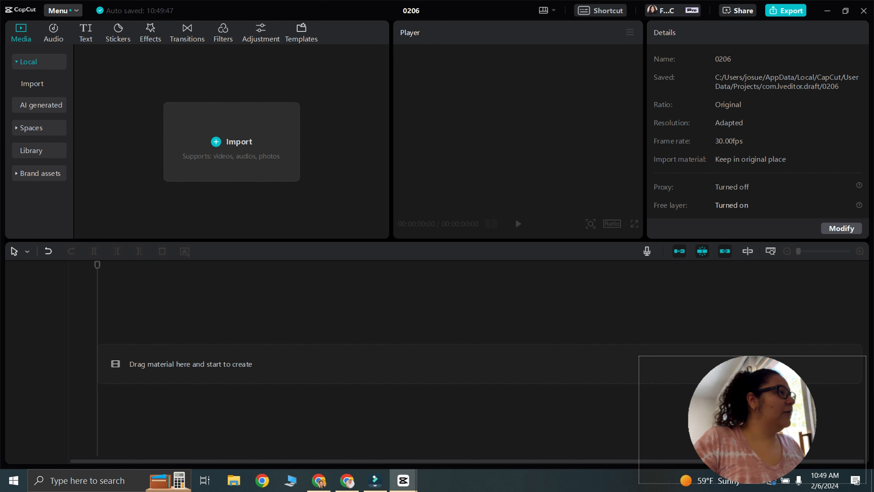
Import IMG_5340.mov from the "basic editing techniques" folder inside Documents into the project
key("ctrl+i")
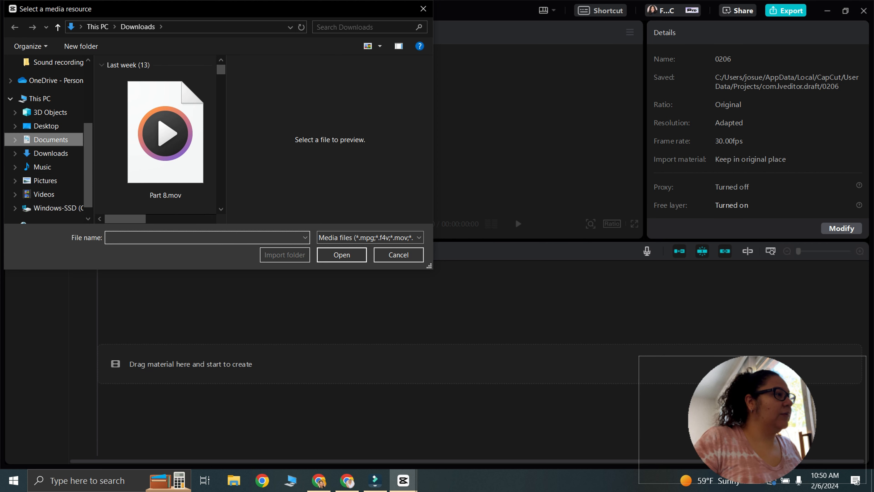
left_click(50, 139)
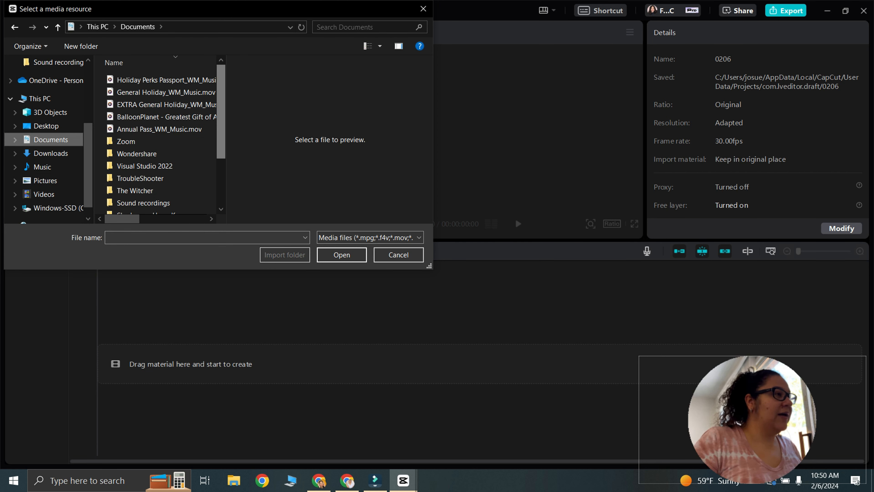
scroll(155, 182, "down", 2)
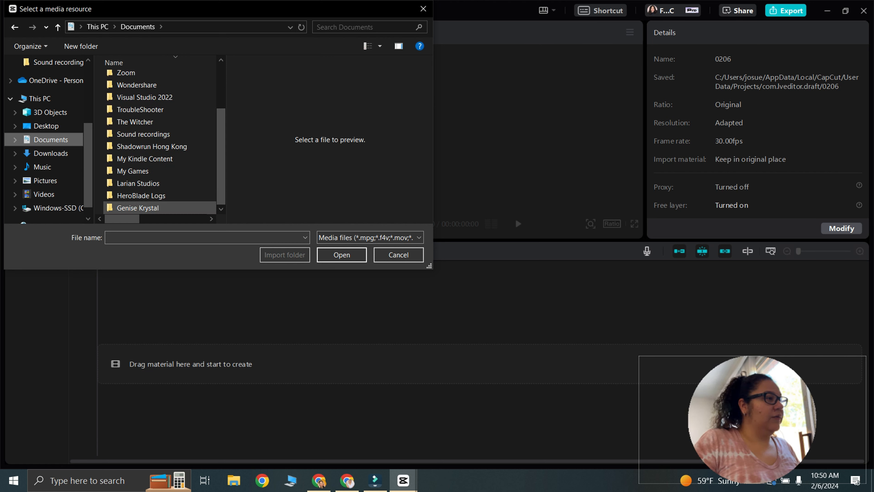
double_click(138, 208)
double_click(145, 100)
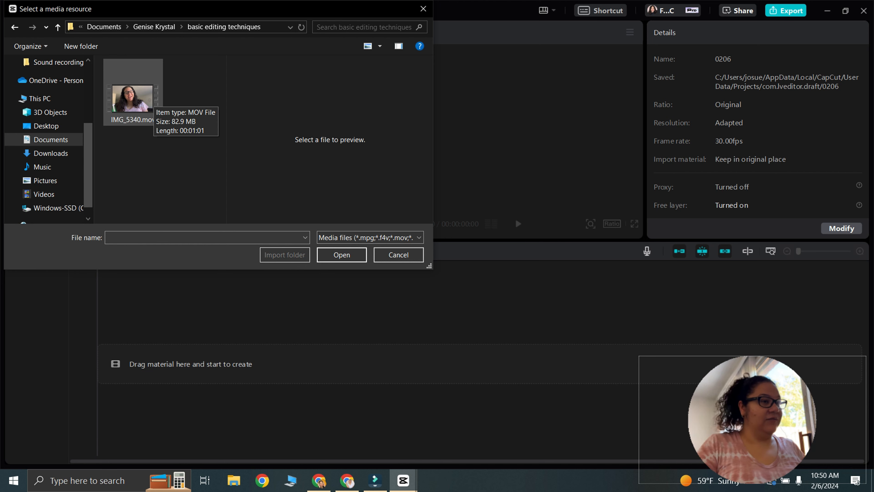
double_click(132, 100)
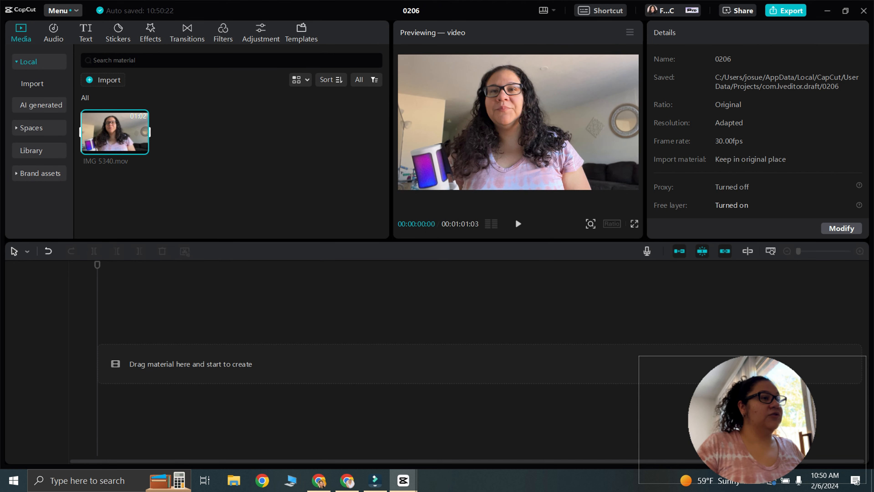
Preview the first seconds of the imported IMG_5340.mov and add the clip to the timeline
key("space")
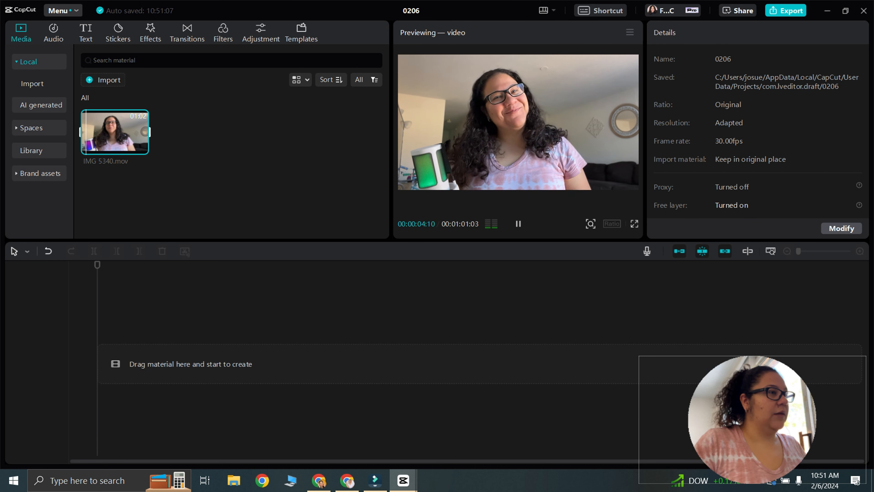
key("space")
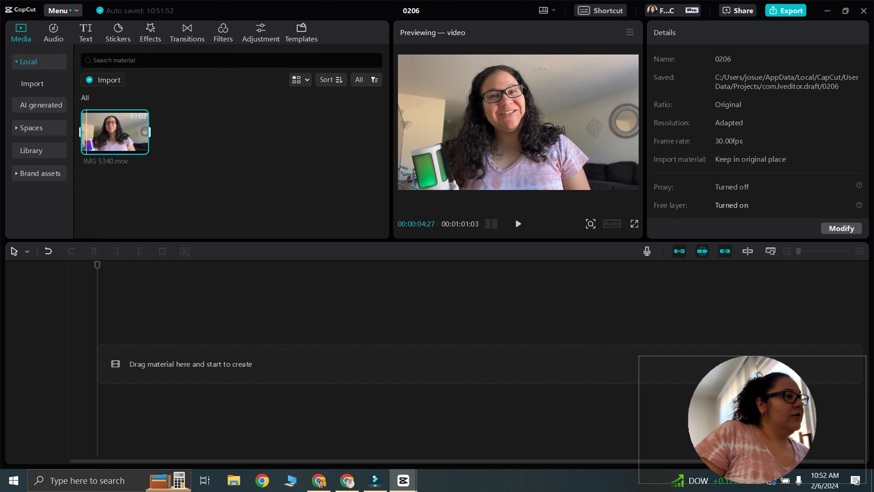
mouse_move(141, 148)
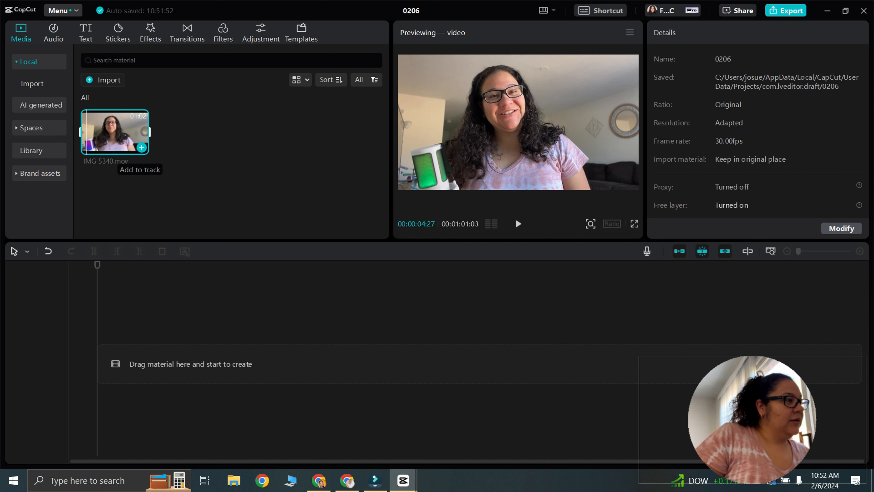
left_click(142, 147)
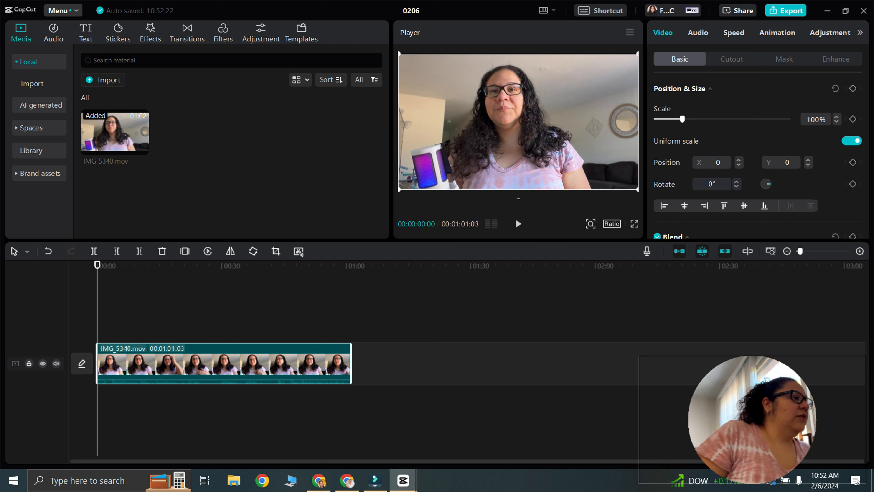
Split the IMG_5340.mov clip at 00:00:03:09 and delete the segment before the cut
mouse_move(98, 264)
left_mouse_down()
mouse_move(331, 265)
mouse_move(98, 265)
left_mouse_up()
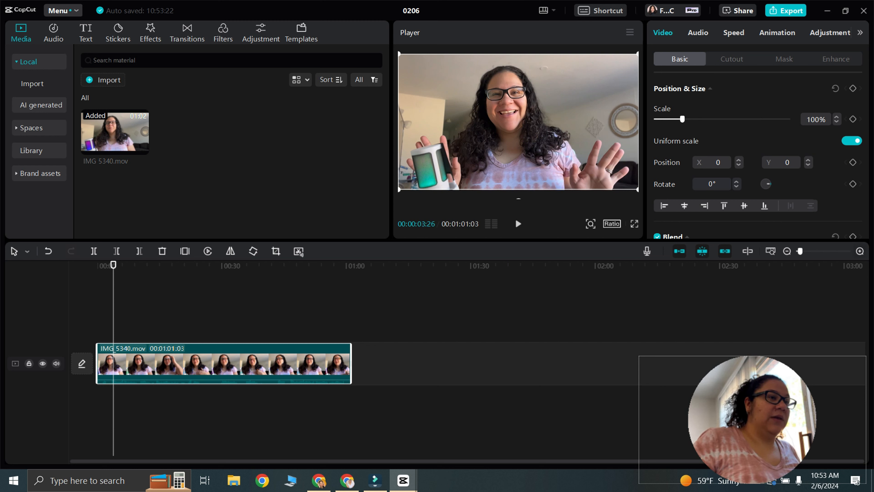
scroll(223, 363, "up", 6)
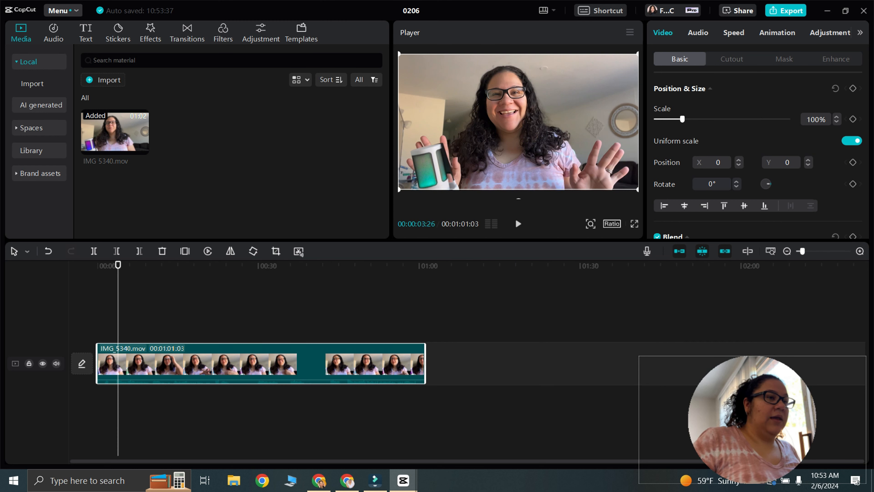
scroll(224, 363, "up", 2)
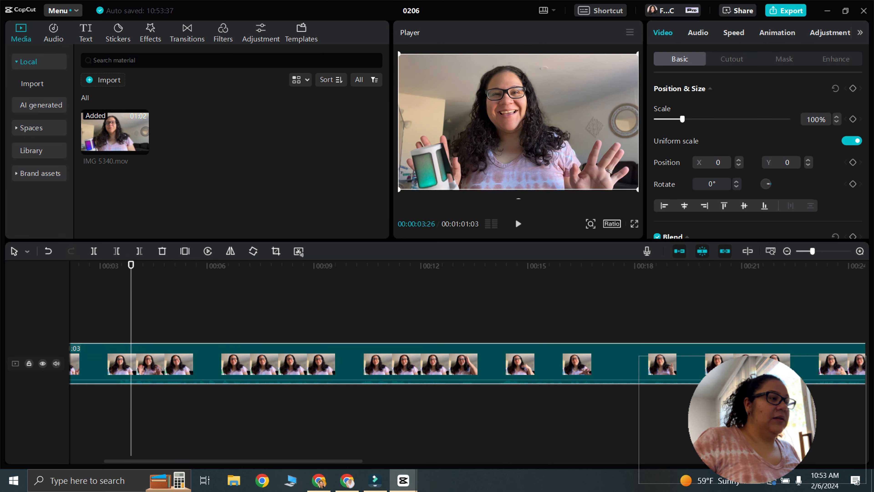
left_click_drag(227, 460, 192, 461)
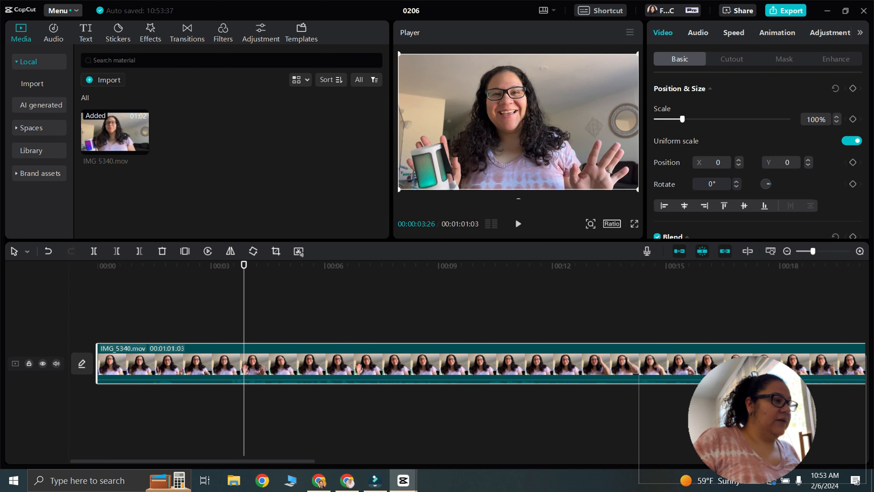
left_click(223, 265)
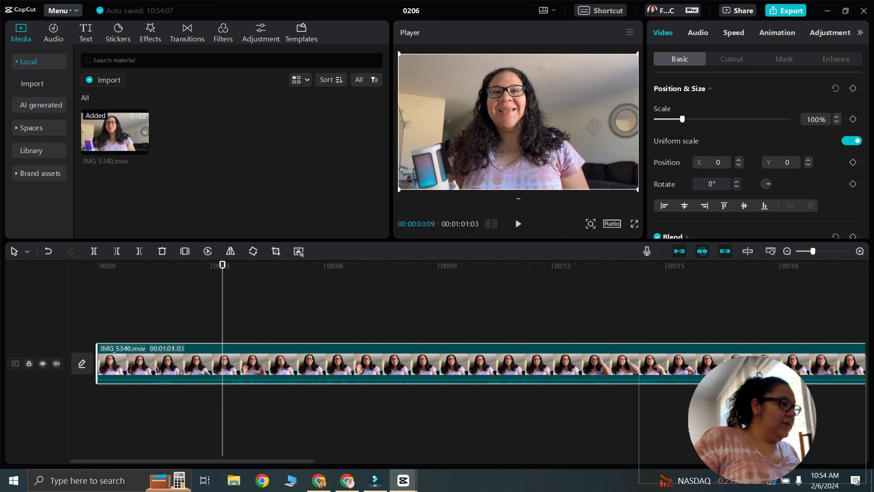
mouse_move(100, 375)
left_mouse_down()
mouse_move(224, 374)
mouse_move(97, 375)
left_mouse_up()
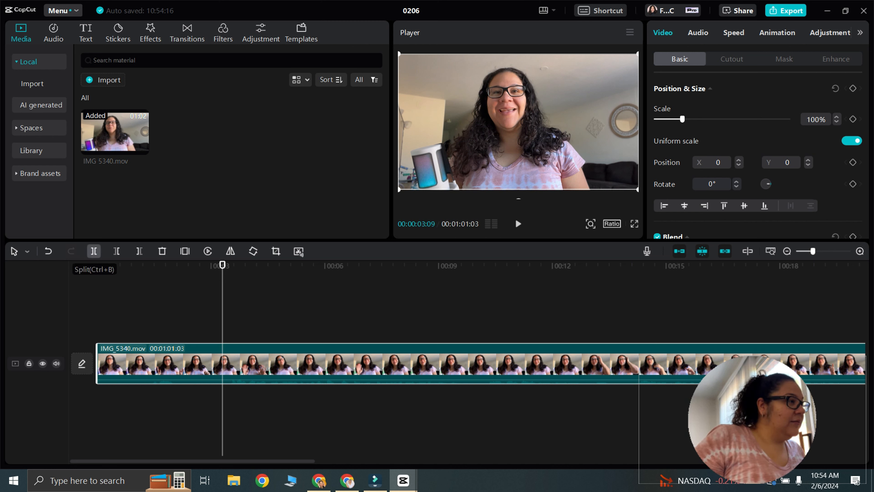
left_click(94, 251)
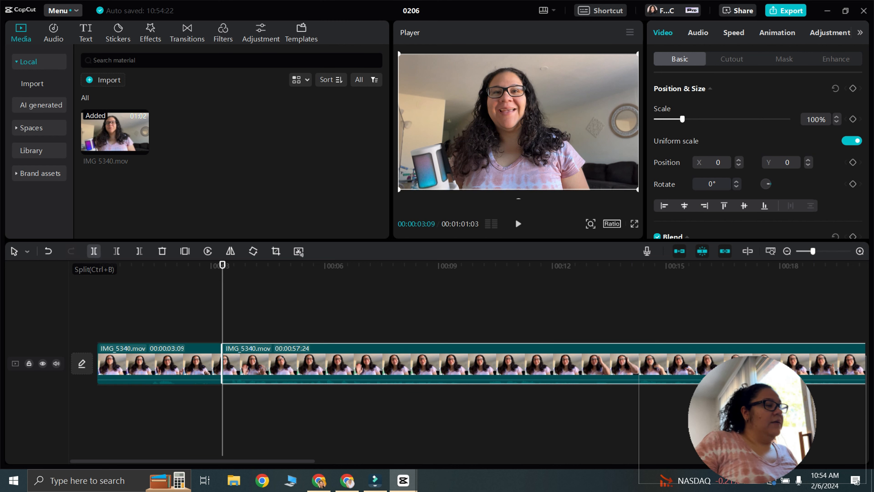
left_click(160, 363)
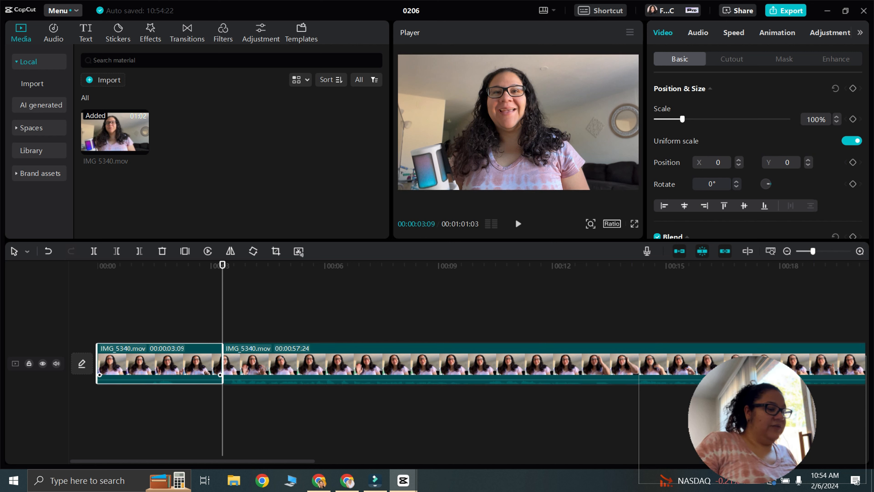
key("Delete")
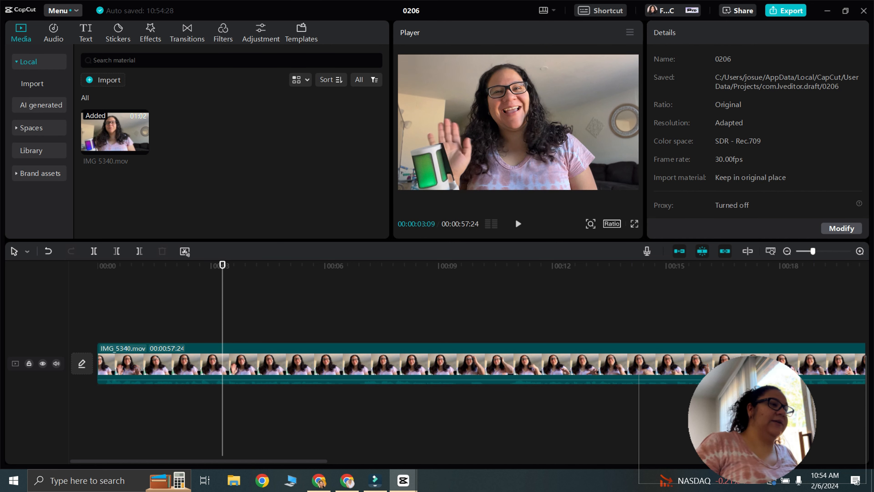
Play the trimmed clip from the beginning, fine-tune the playhead frame by frame, and split the clip at 00:00:03:04
left_click(99, 265)
key("space")
key("space")
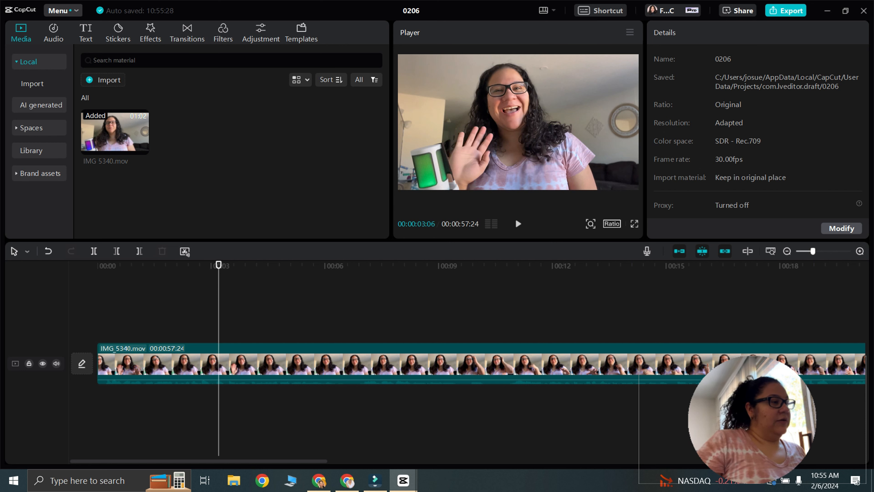
key("Left")
key("Left")
key("Left")
key("Left")
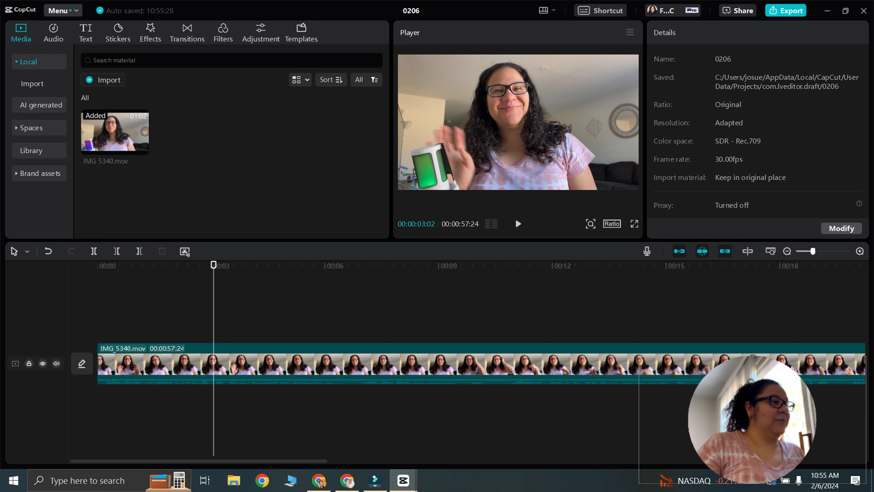
key("Right")
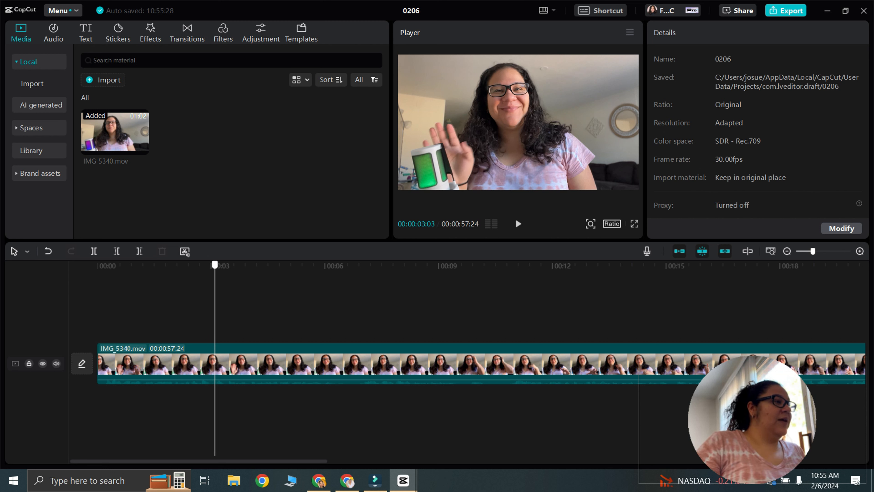
key("Left")
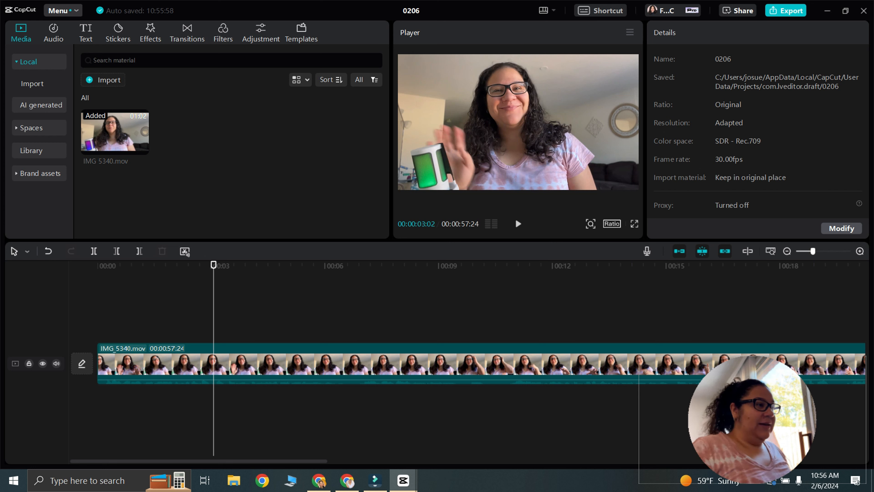
key("shift+Left")
key("space")
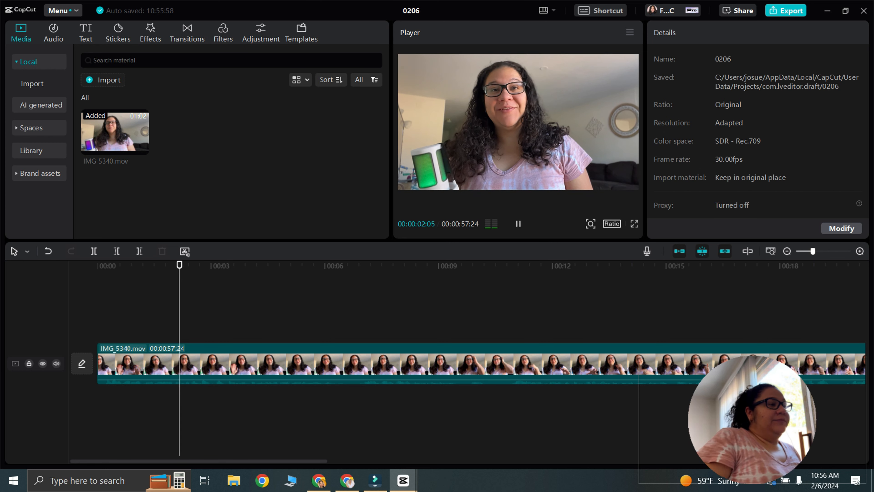
key("space")
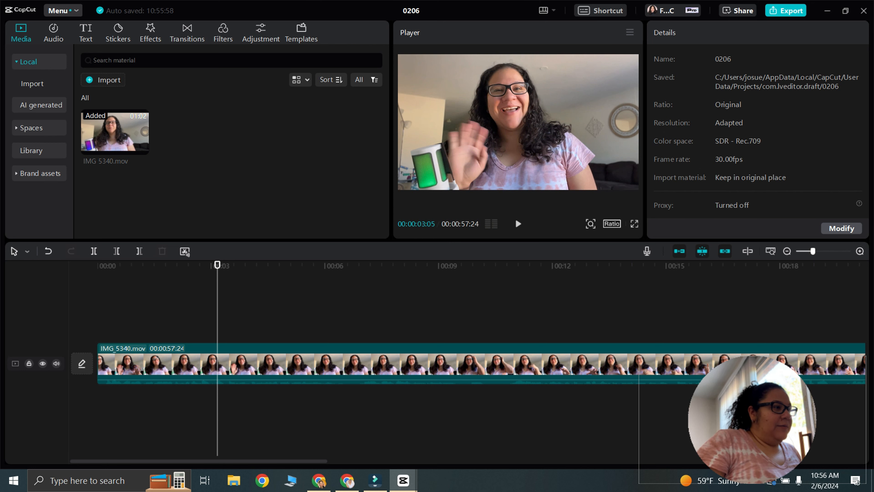
key("ctrl+b")
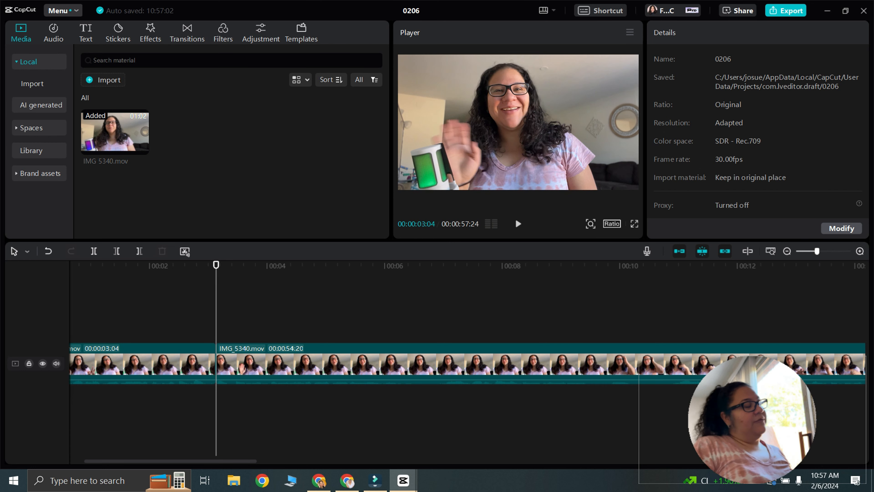
Play on from the cut and split the second segment at 00:00:06:14
key("space")
key("space")
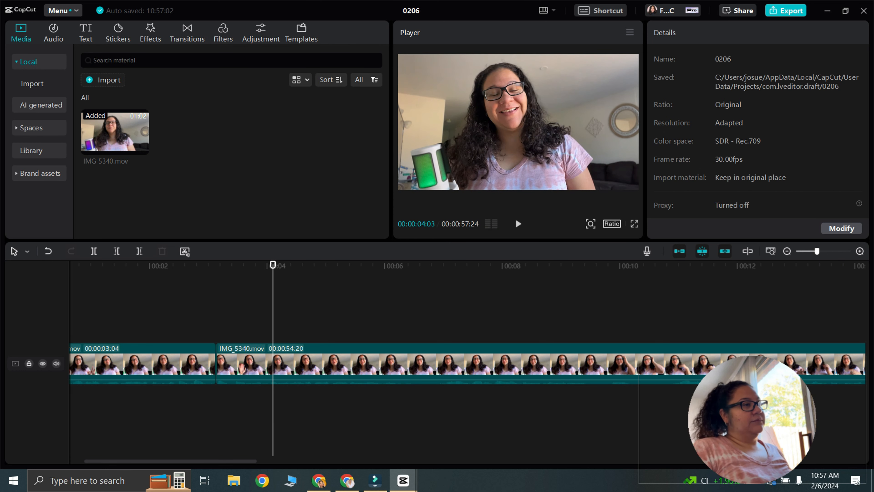
key("space")
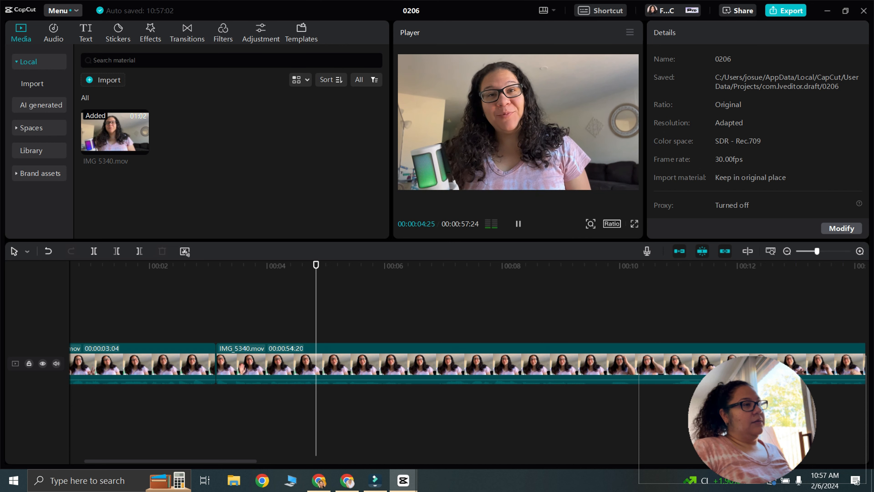
key("space")
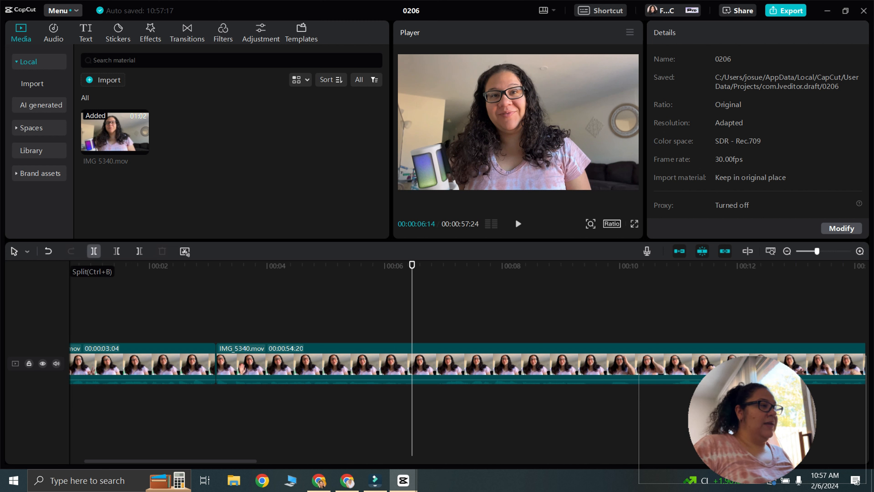
left_click(94, 251)
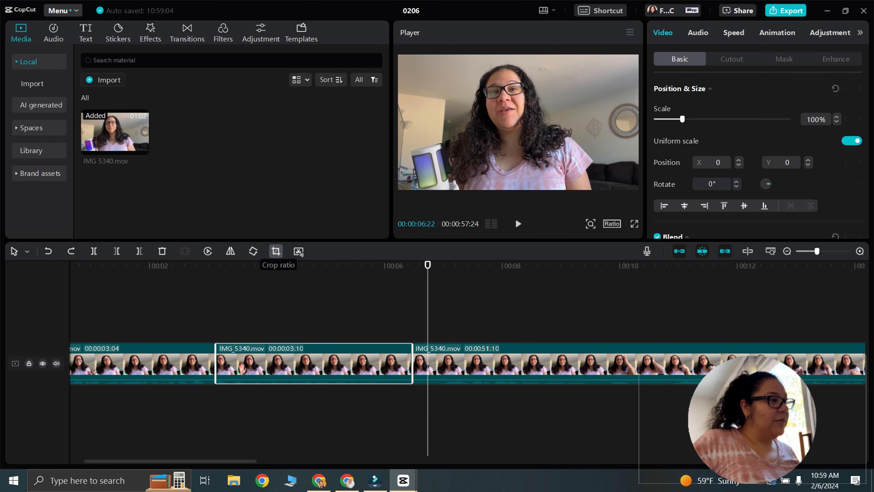
Crop the middle segment from its lower edge and both sides, centring the frame on the speaker's face
left_click(276, 251)
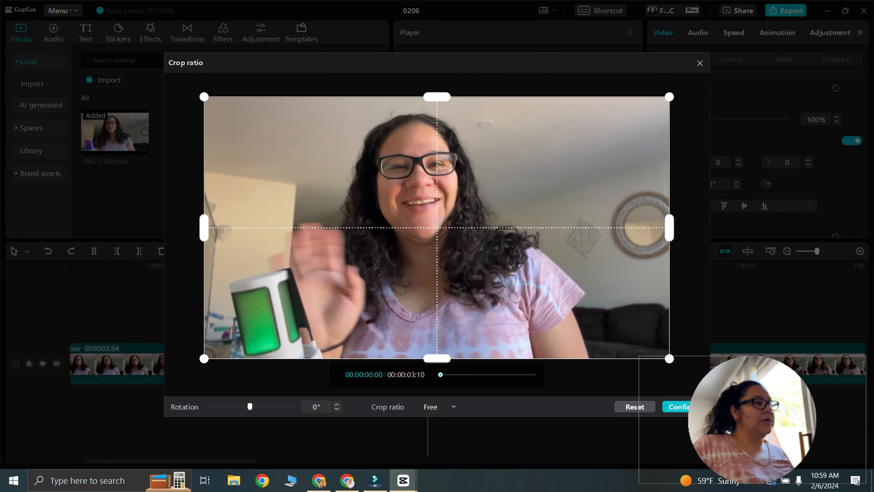
left_click_drag(216, 346, 252, 311)
left_click_drag(460, 203, 421, 203)
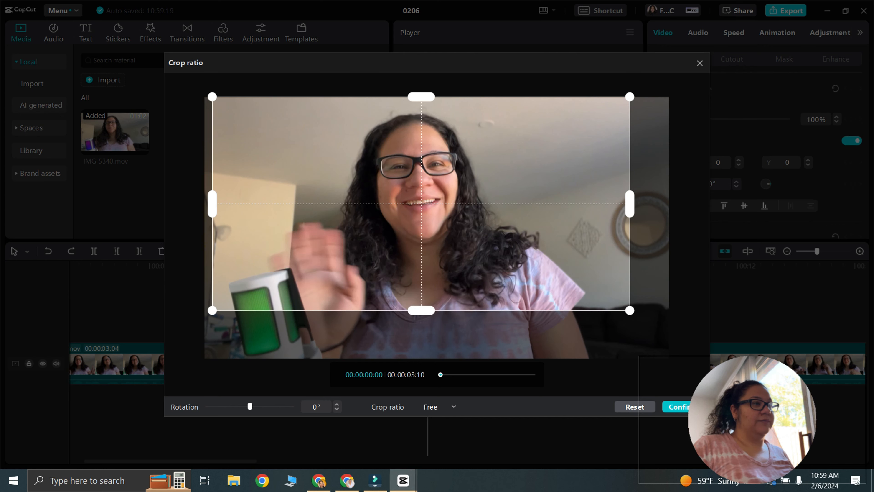
key("Return")
Cut off the opening of the third segment, up to two frames before 00:00:11:00
key("space")
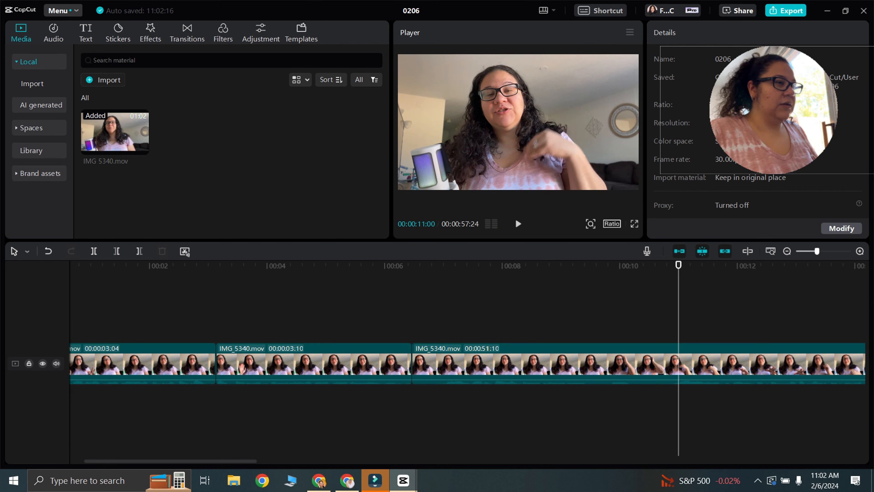
key("Left")
key("Left")
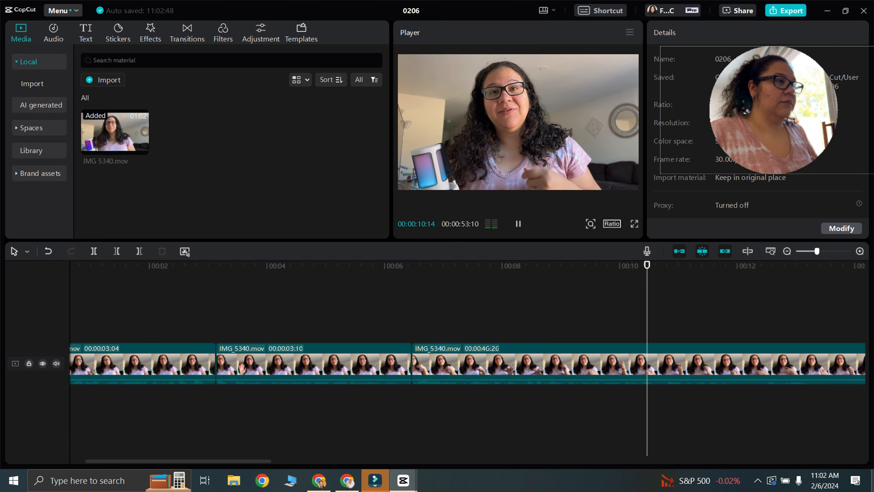
Replay the third segment from 00:00:10:10 to find the pause and split it at 00:00:12:01
key("space")
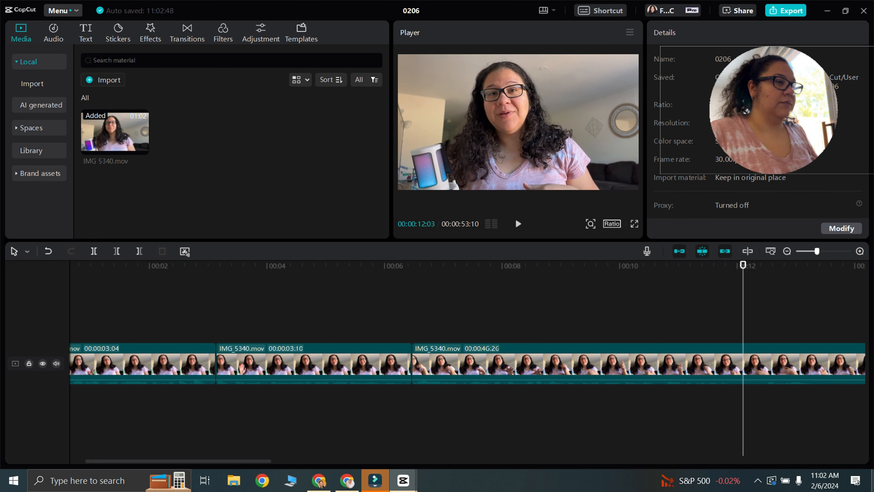
left_click(639, 265)
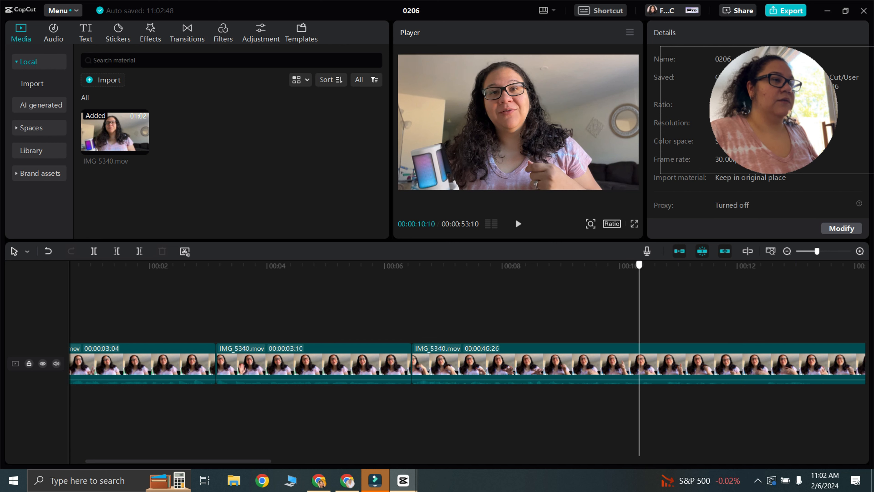
key("space")
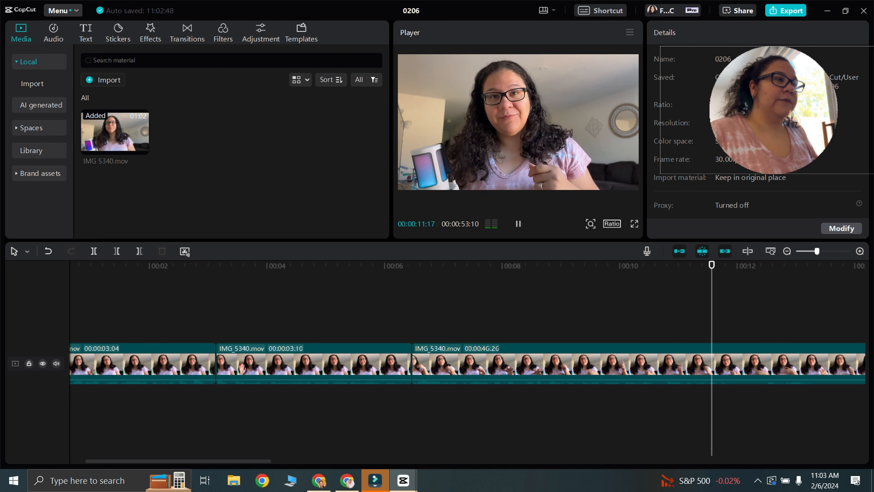
key("space")
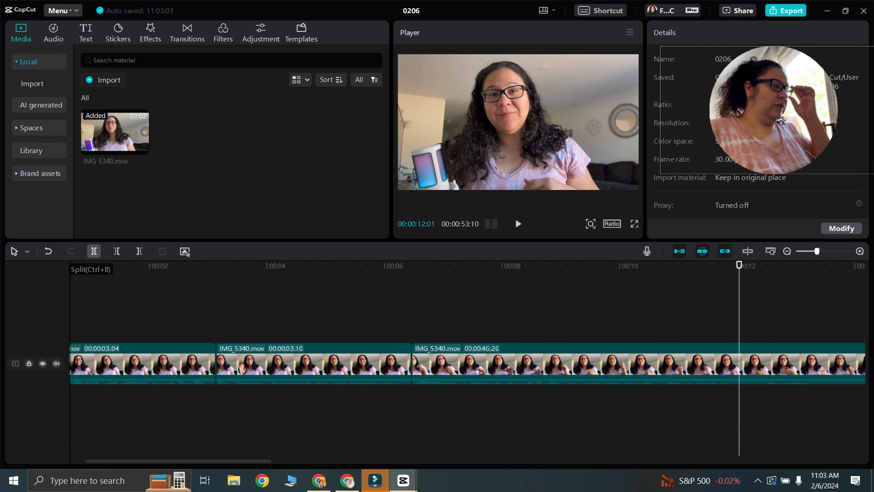
left_click(94, 250)
scroll(467, 358, "right", 1)
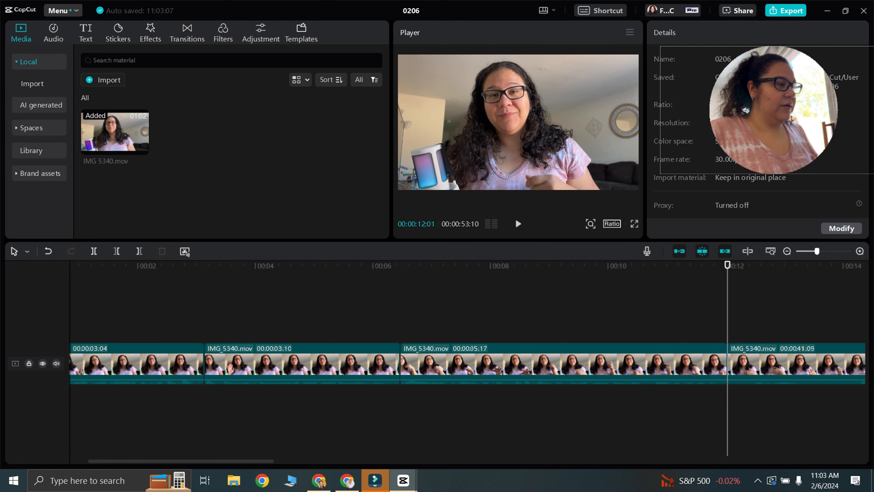
Play on from the last cut and split the fourth segment at 00:00:12:25
scroll(467, 358, "right", 5)
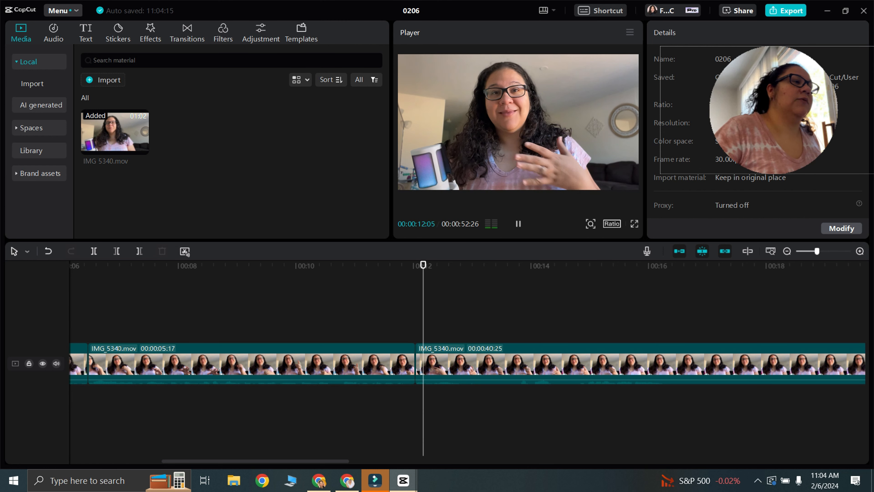
key("space")
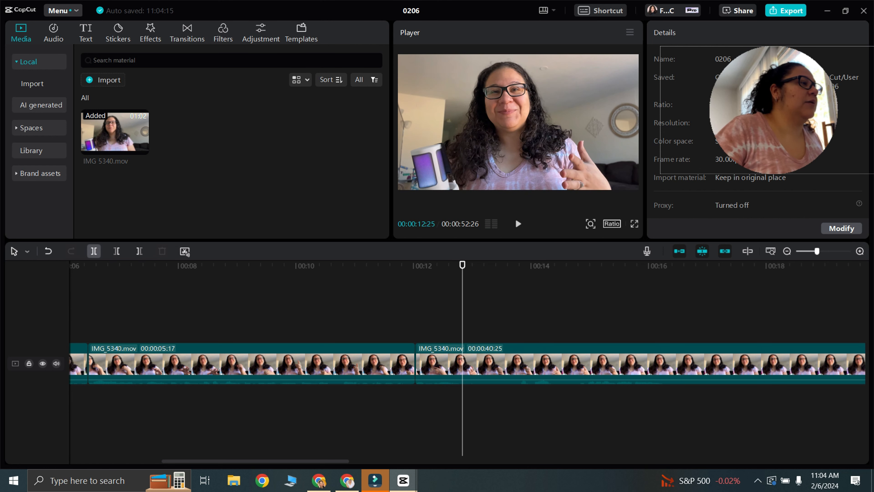
left_click(93, 251)
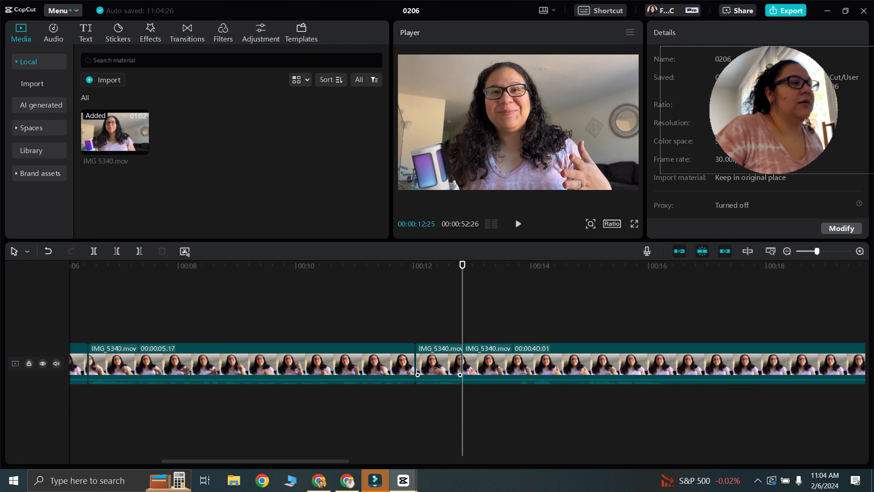
Crop the short fourth segment at 16:9 with the frame centred on the speaker's face, and play from just before it
left_click(438, 363)
left_click(253, 251)
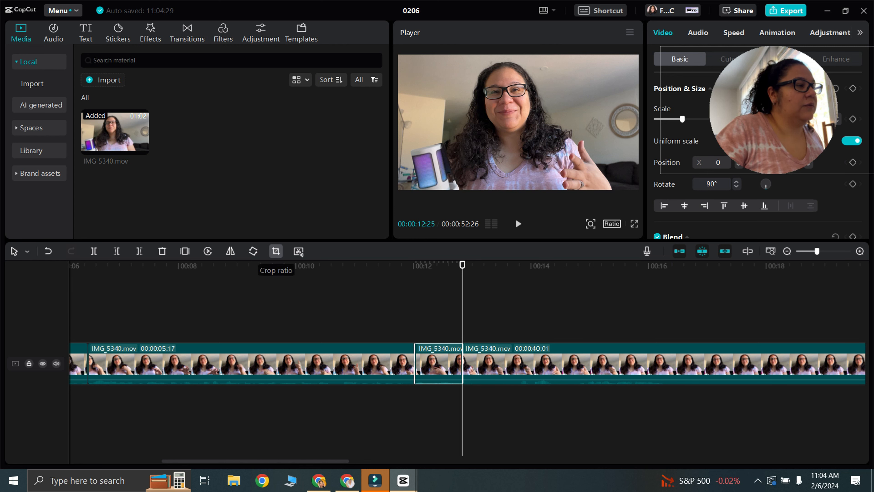
left_click(275, 251)
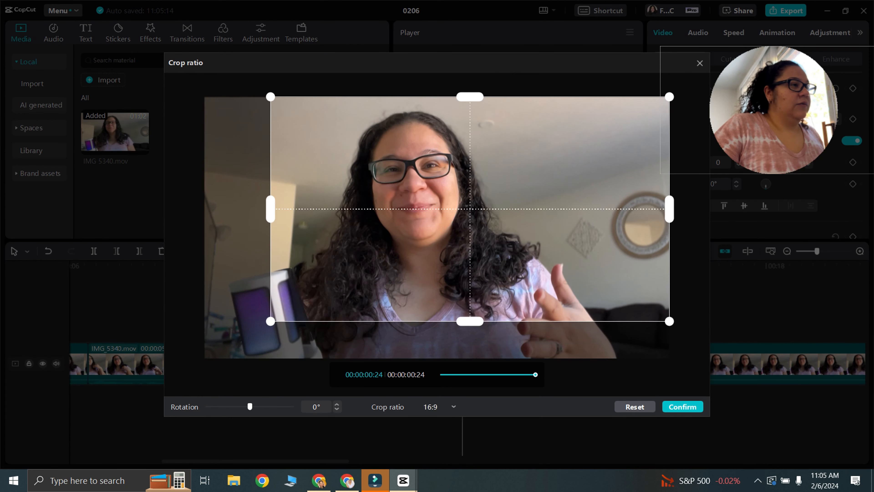
left_click_drag(480, 203, 415, 203)
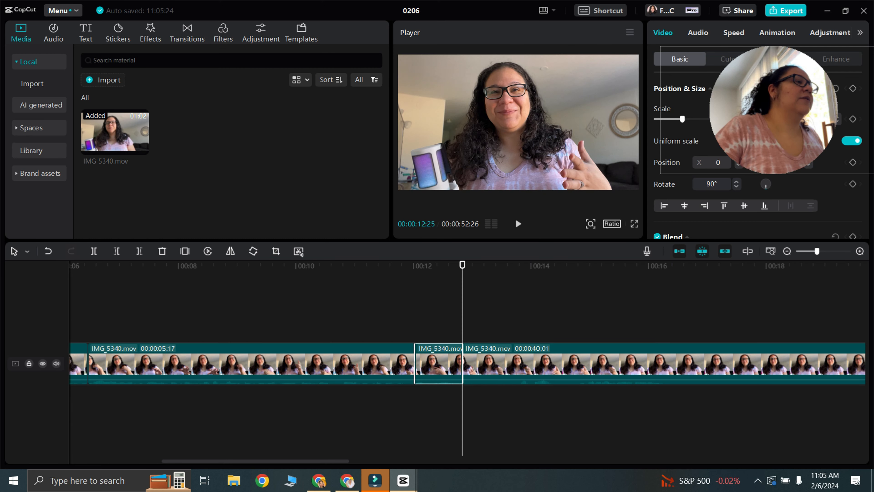
left_click(382, 265)
key("space")
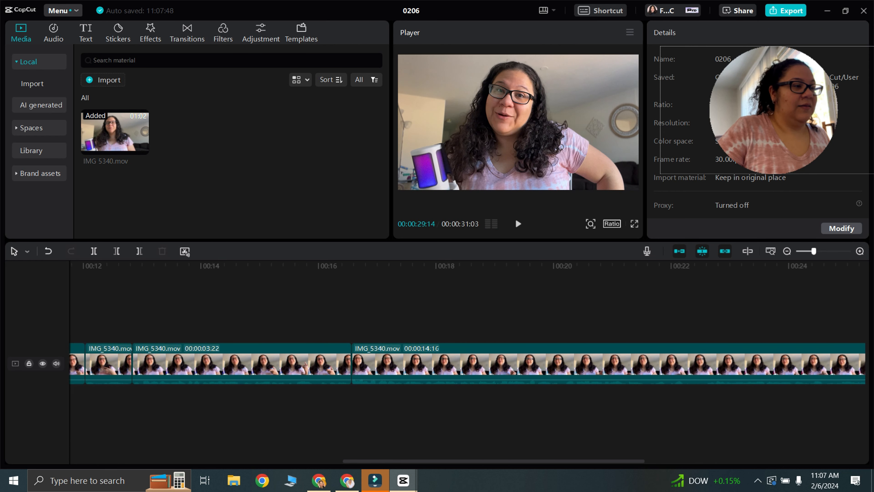
Play from the cropped short segment at 00:00:12:20 and split the last segment at 00:00:22:12
scroll(467, 362, "left", 3)
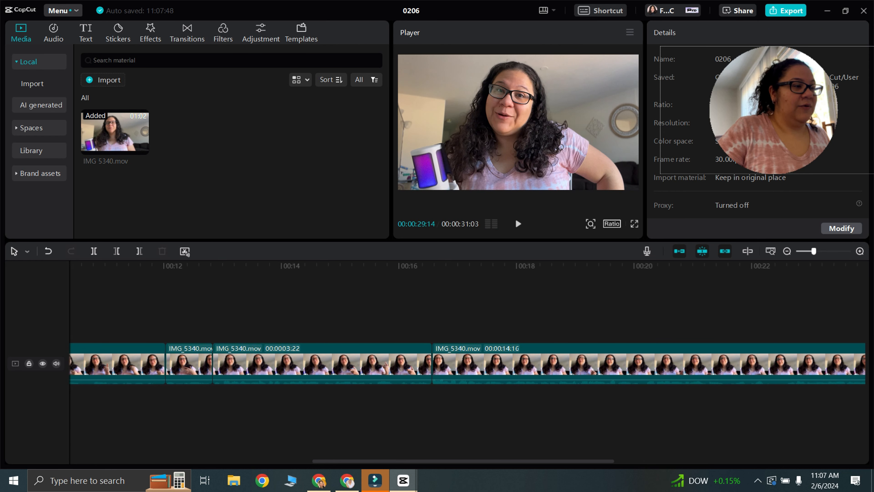
left_click(221, 265)
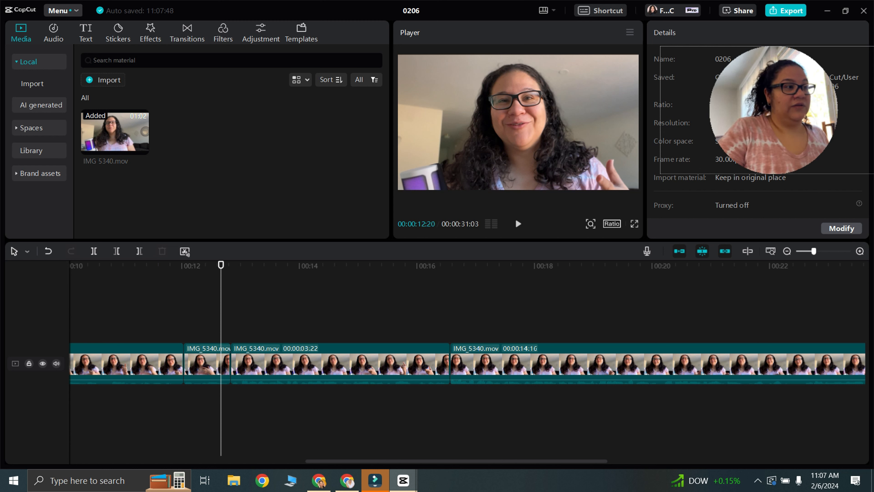
key("space")
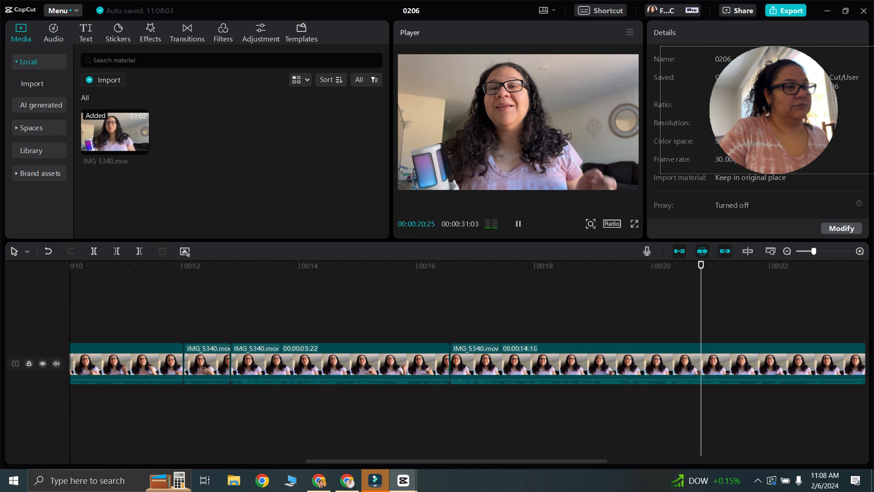
key("space")
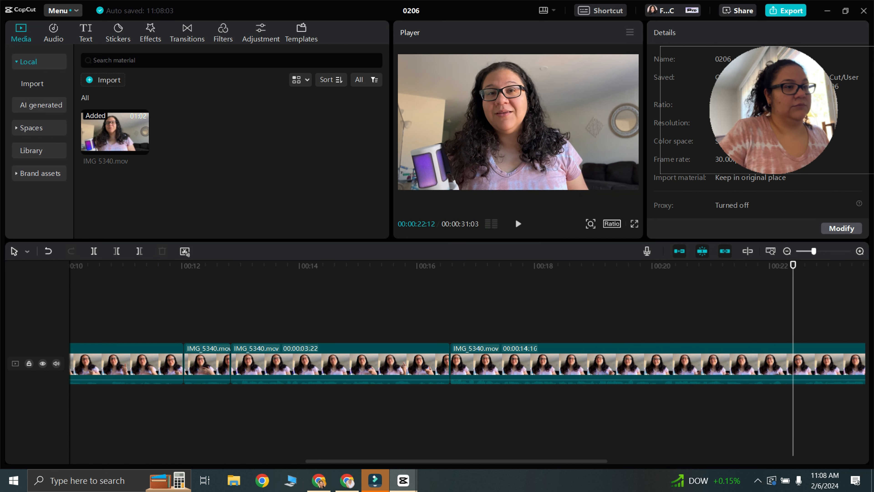
left_click(94, 251)
Replay the cut after the fifth segment from 00:00:15:05 and extend that segment's end to a duration of 00:00:03:24
scroll(460, 363, "up", 1)
left_click(460, 266)
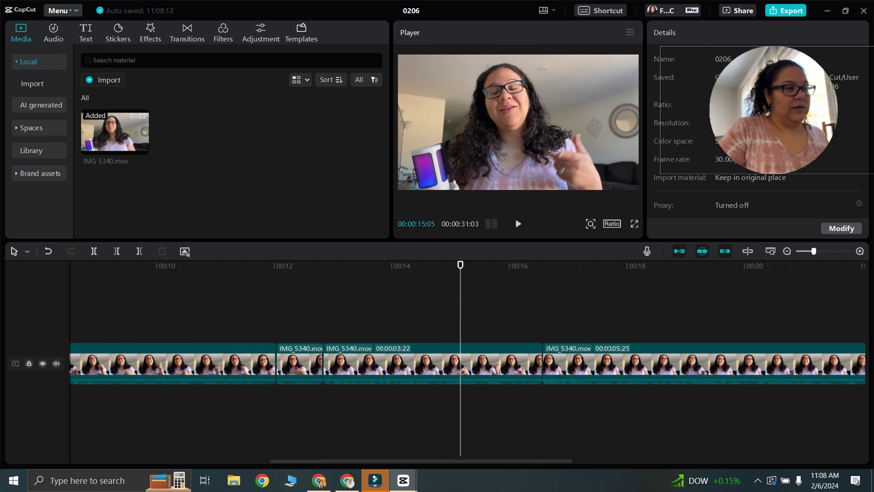
key("space")
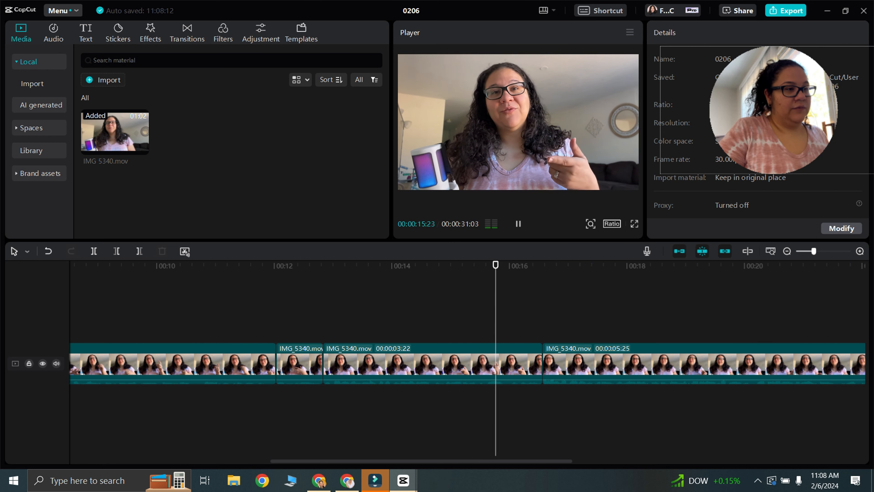
key("space")
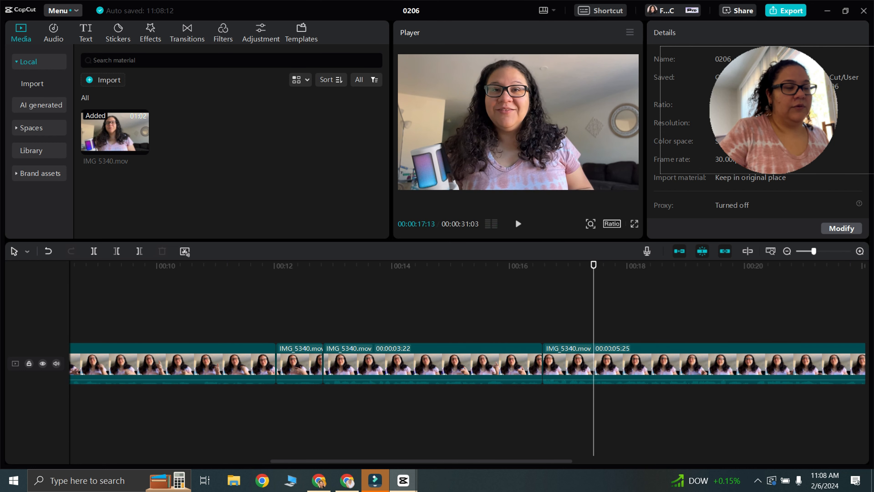
left_click(433, 363)
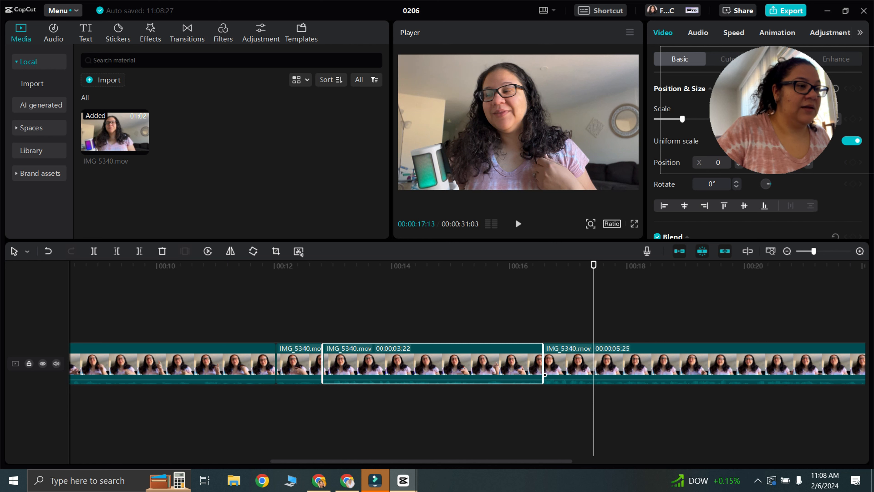
left_click_drag(545, 374, 547, 374)
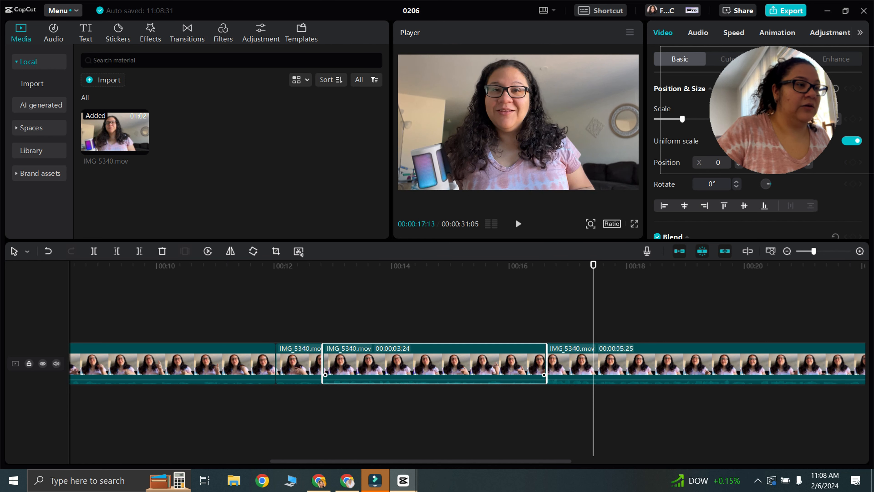
Play on from 00:00:15:03, split the last segment at 00:00:29:17, delete the leftover end piece and adjust the remaining clip's end slightly
left_click(456, 265)
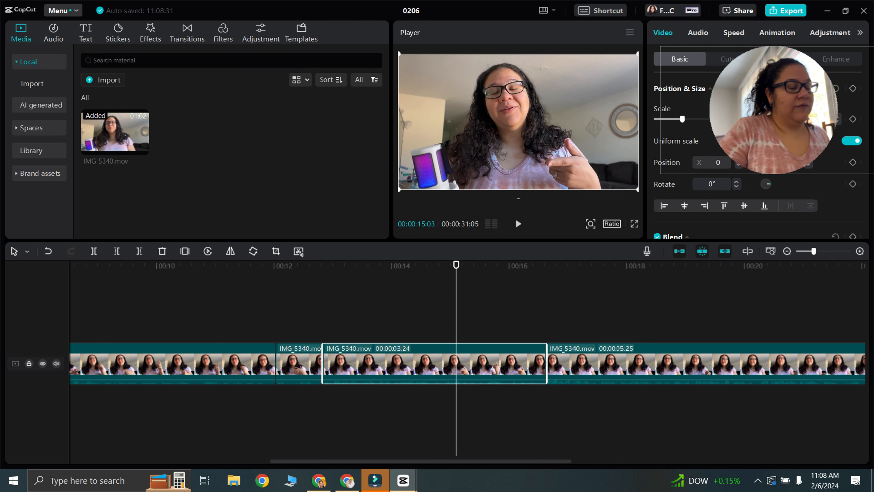
key("space")
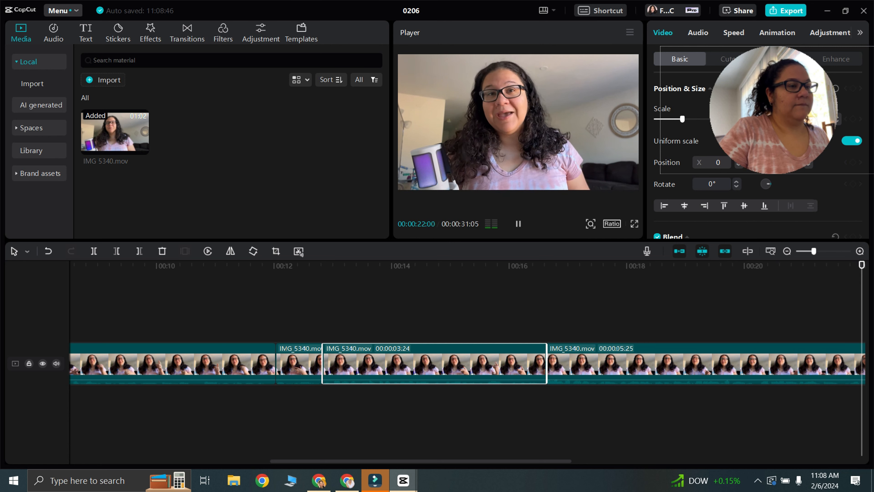
key("space")
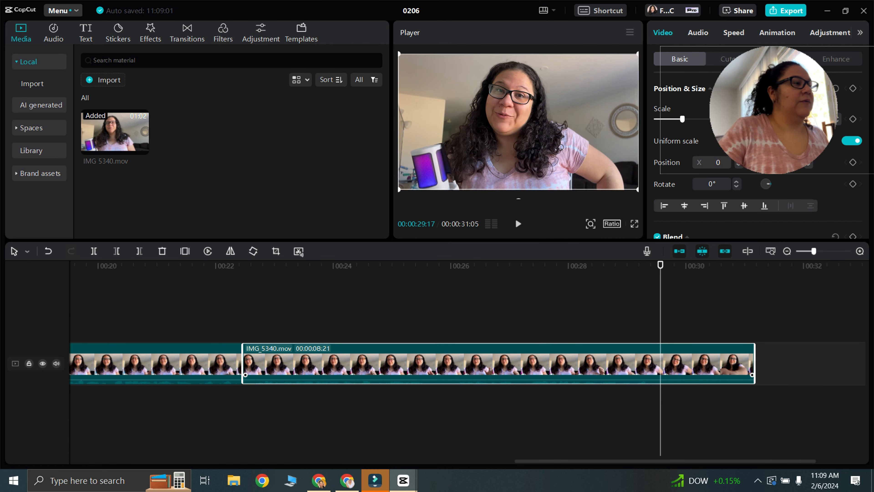
left_click(93, 251)
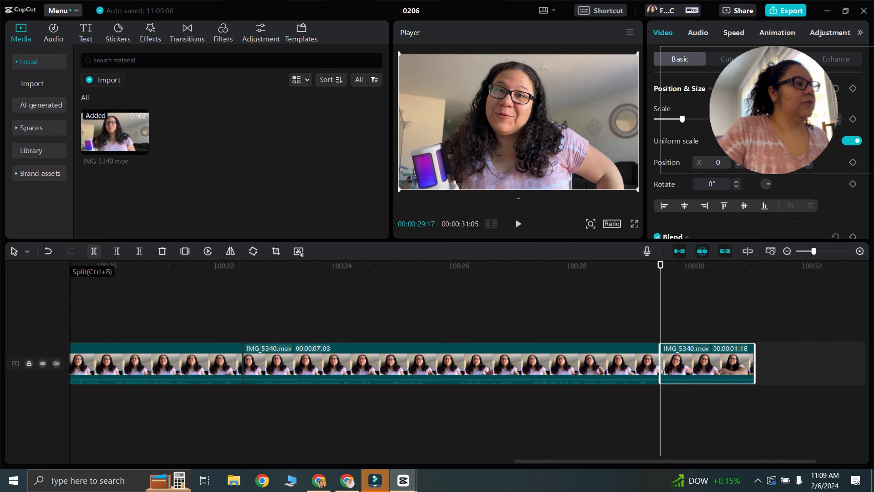
key("Delete")
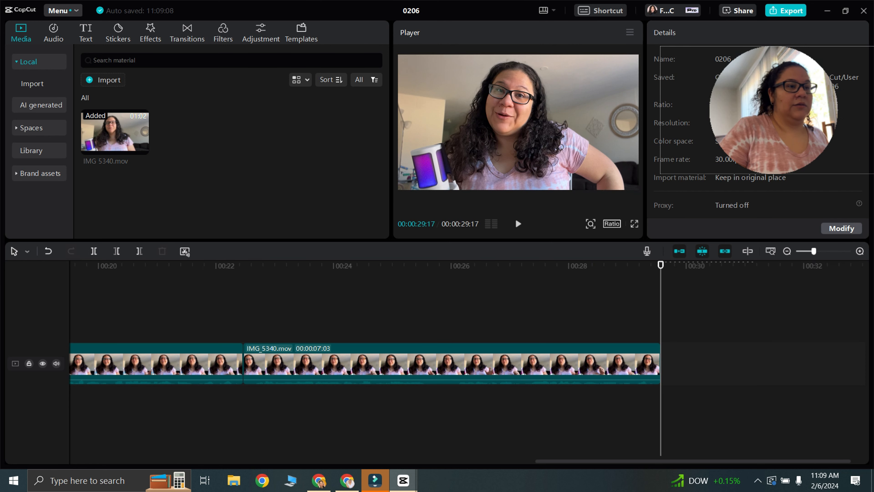
left_click(451, 363)
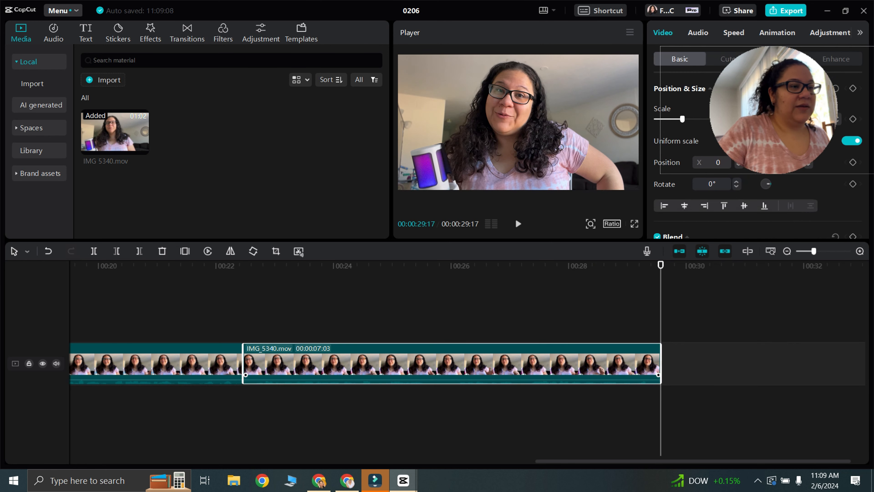
left_click_drag(660, 364, 665, 364)
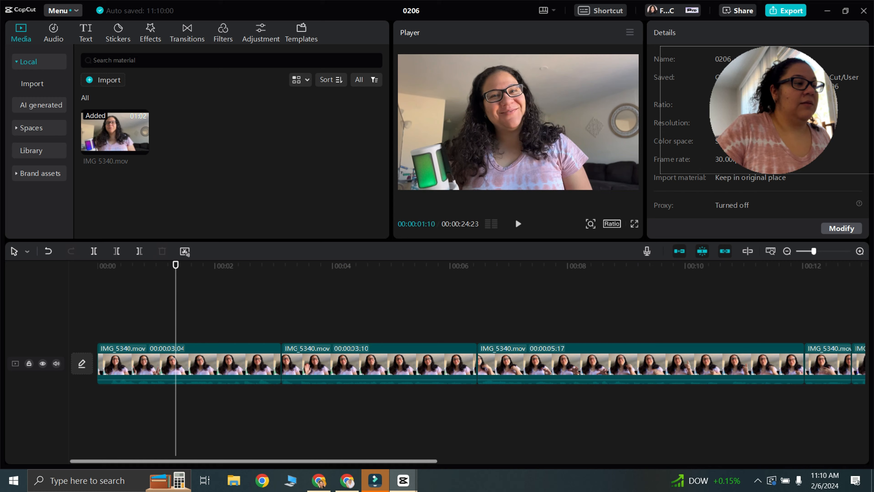
Move the playhead to the very end of the last segment, at 00:00:24:23
scroll(467, 361, "right", 3)
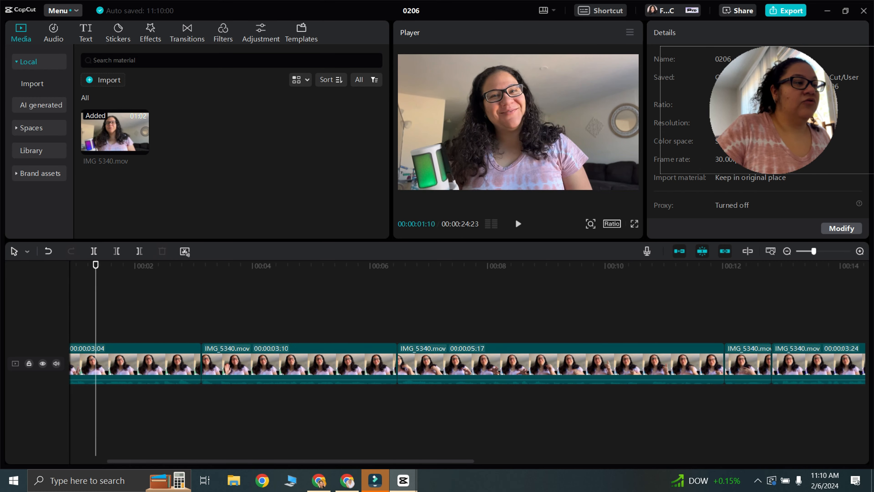
scroll(467, 362, "right", 10)
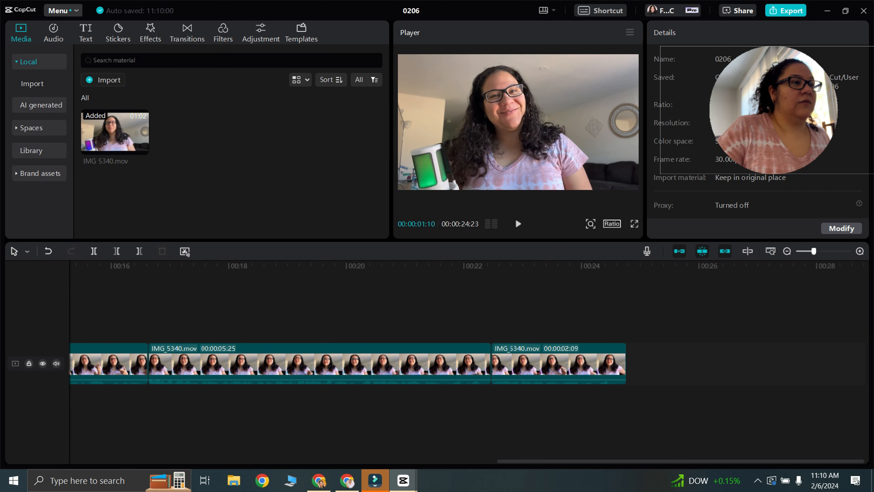
left_click(599, 265)
left_click_drag(598, 265, 626, 265)
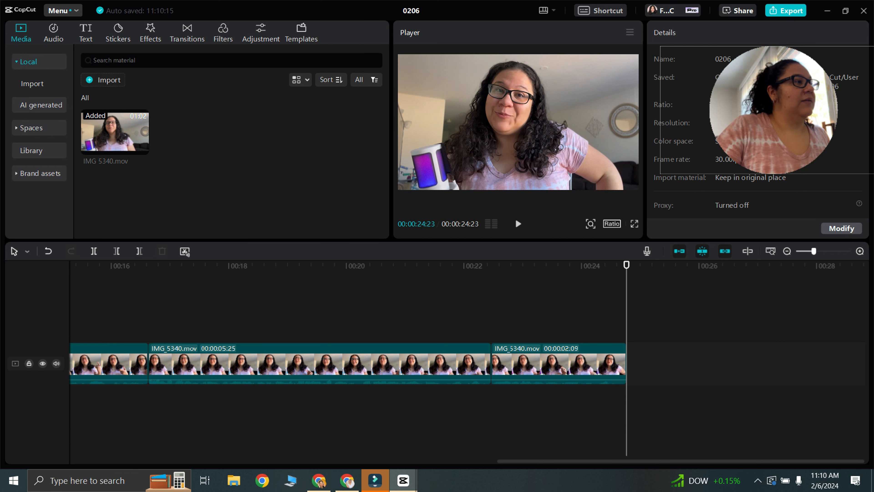
Import the three VID_20240206 screen recordings from the Recorded folder and add VID_20240206_104901.mp4 to the track after the last segment
left_click(103, 79)
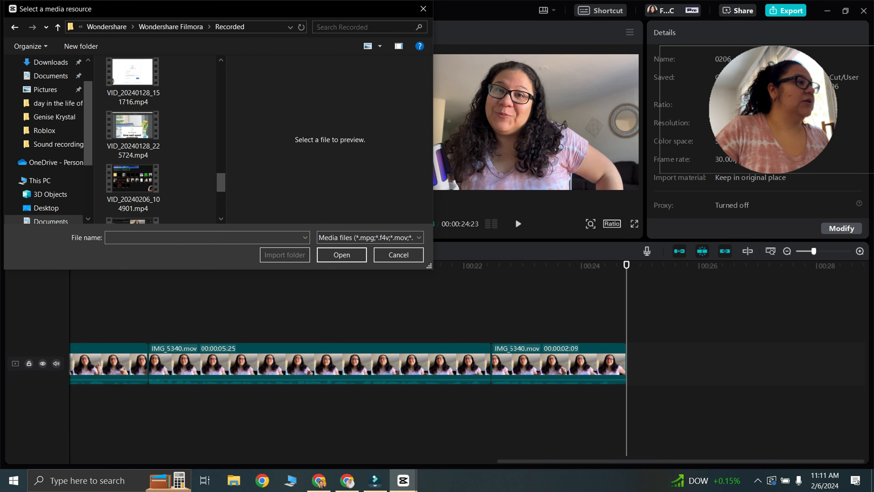
scroll(160, 140, "down", 3)
left_click_drag(183, 77, 126, 208)
scroll(159, 139, "up", 2)
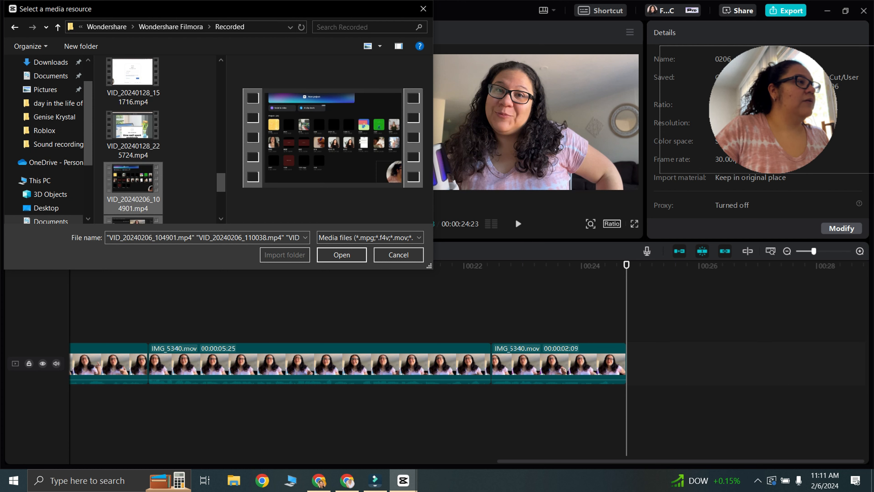
left_click(341, 254)
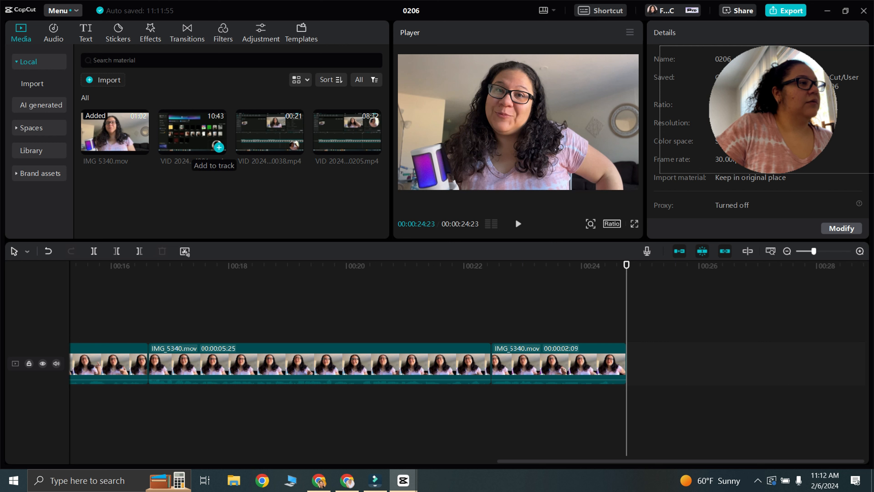
left_click(219, 147)
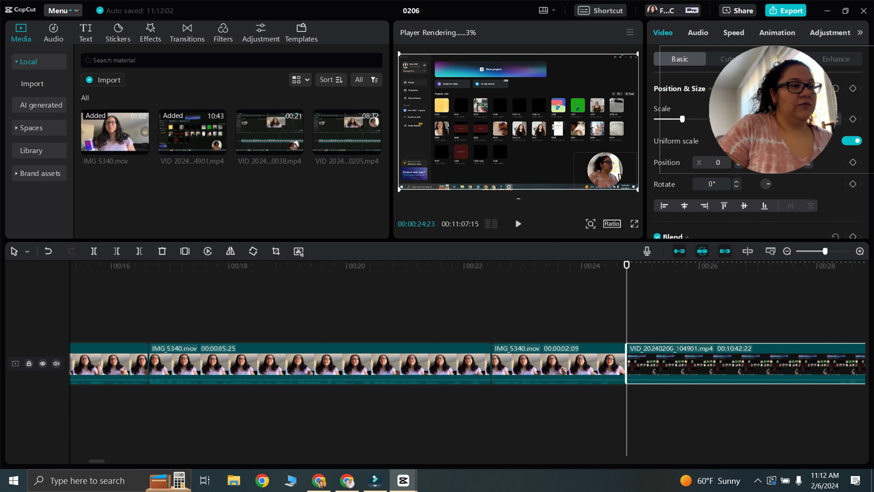
Play the timeline from the opening and again from about 12 seconds through the last cuts into the appended screen recording
key("space")
key("space")
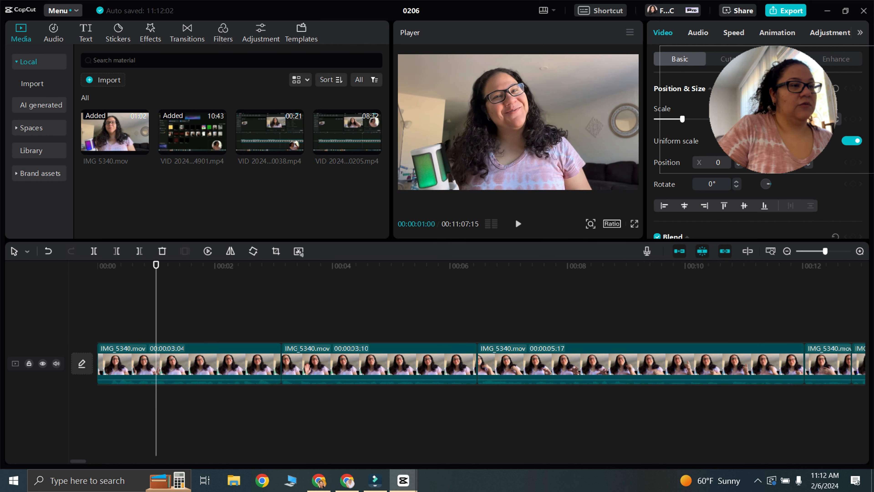
left_click(832, 265)
key("space")
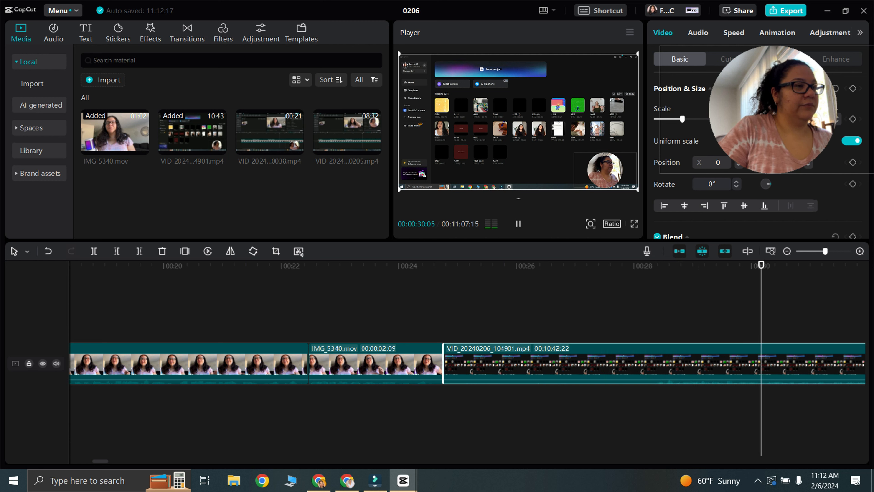
key("space")
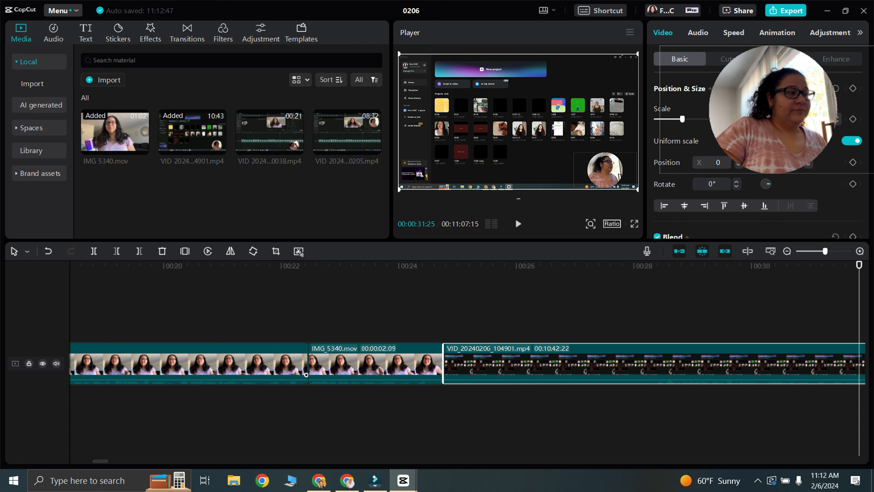
Set the speed of the second-to-last IMG_5340.mov segment to 2.0x and play it back from 00:00:15:09
left_click(306, 374)
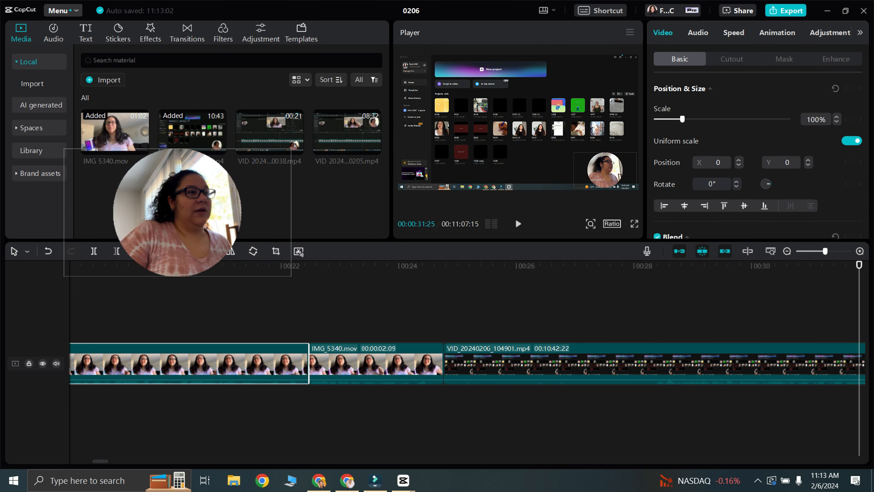
left_click(734, 33)
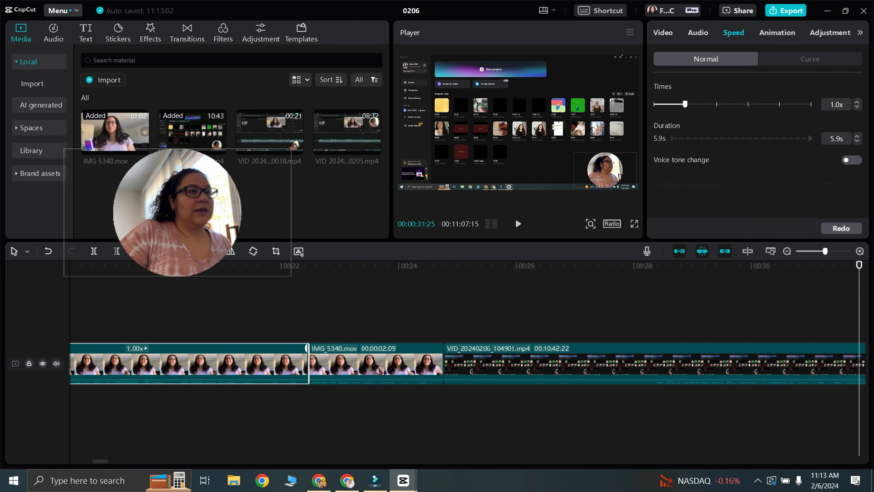
left_click_drag(685, 104, 717, 104)
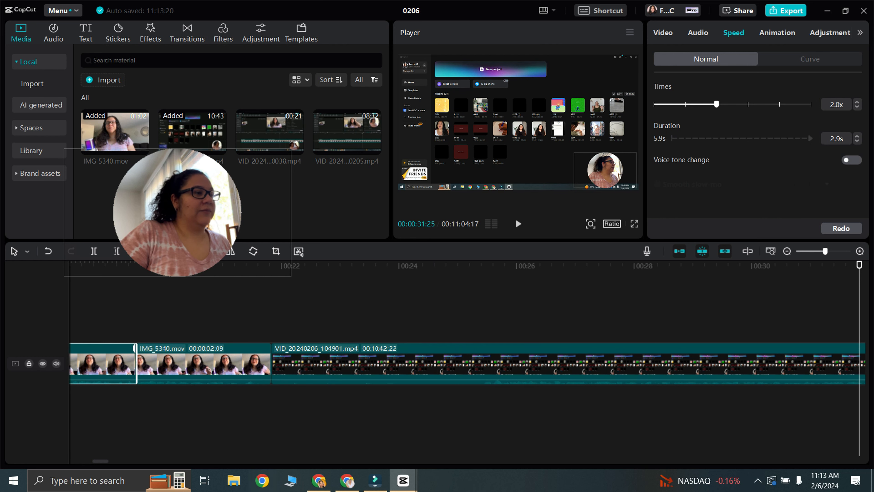
left_click_drag(100, 461, 92, 461)
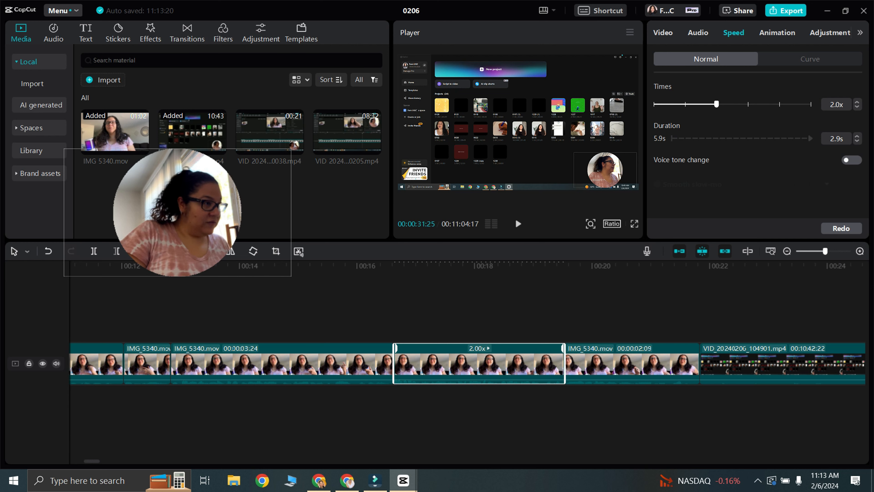
left_click(316, 265)
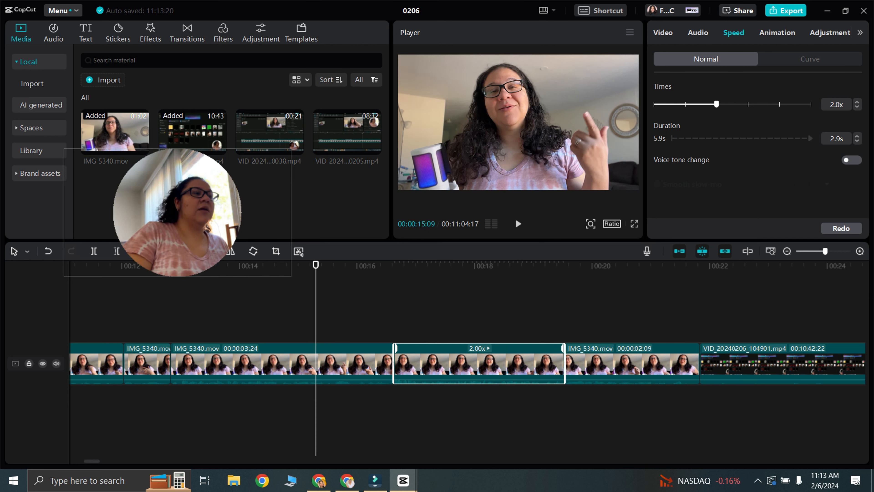
key("space")
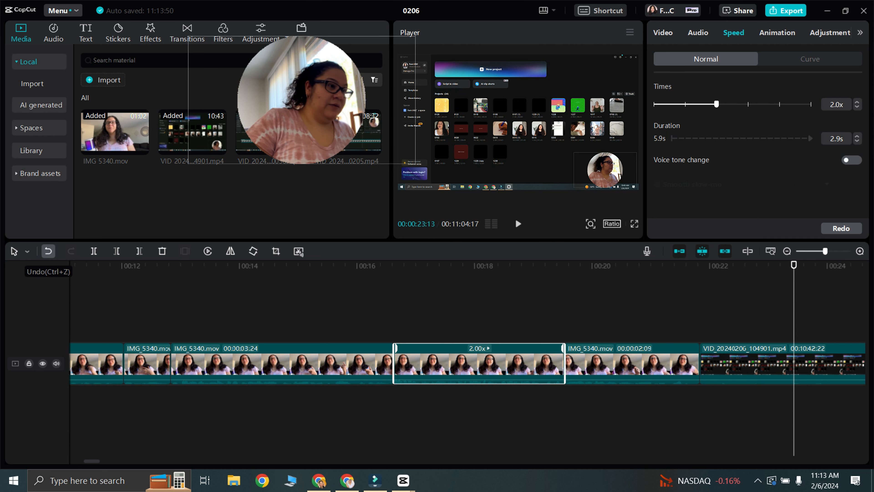
Undo all the speed changes made to the second-to-last IMG_5340.mov segment
left_click(49, 251)
left_click(49, 251)
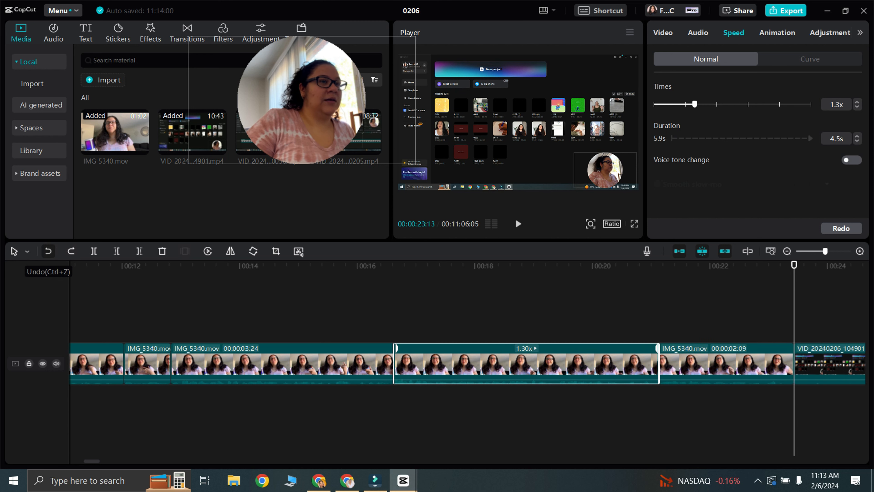
left_click(48, 251)
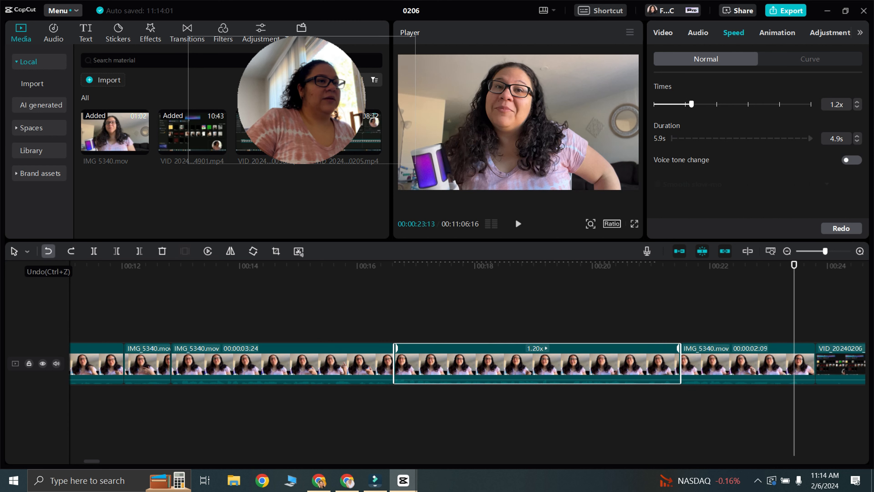
left_click(48, 251)
left_click(48, 251)
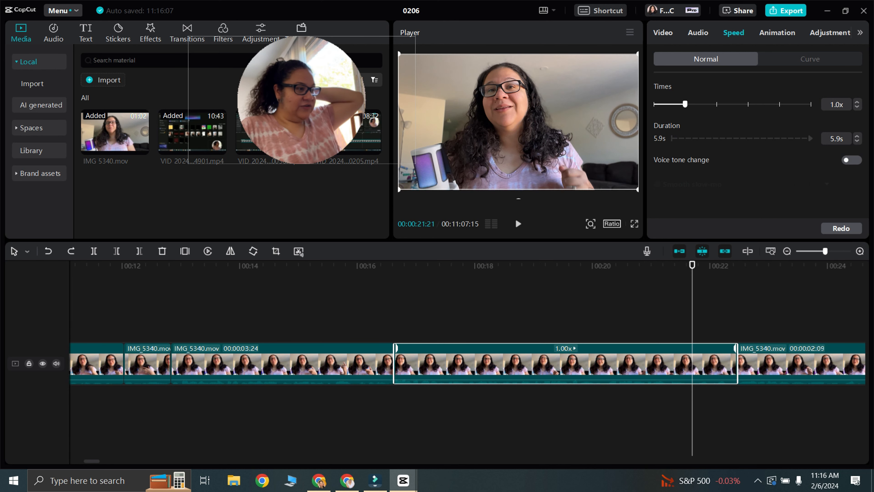
Return to the start of the timeline, search the video effects for "flash" and add a brief Flash effect over the first segment's start
left_click_drag(91, 460, 78, 461)
left_click(189, 364)
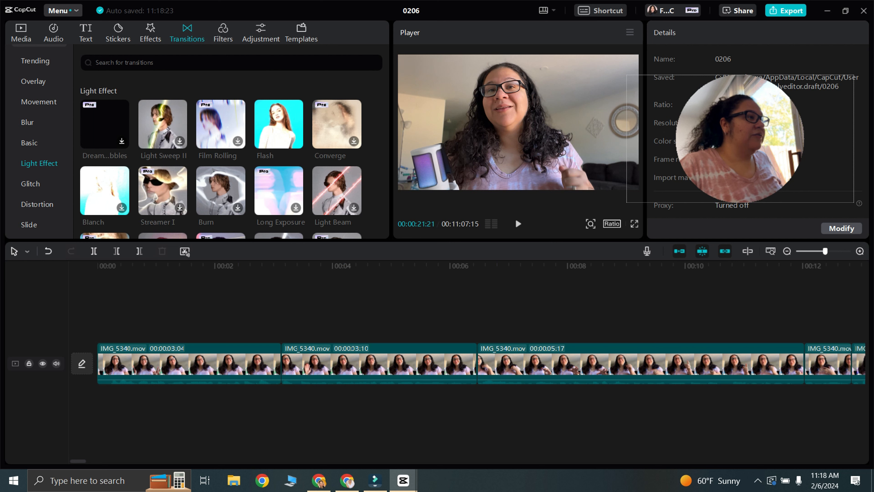
left_click(150, 33)
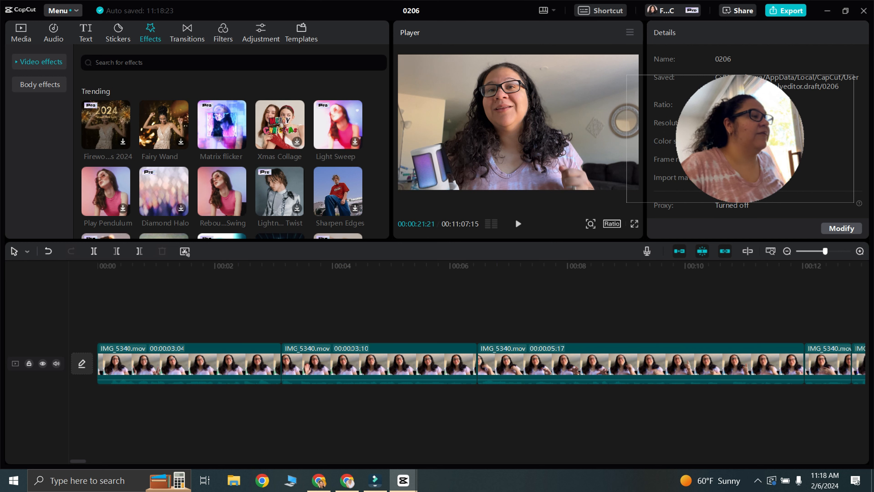
left_click(233, 63)
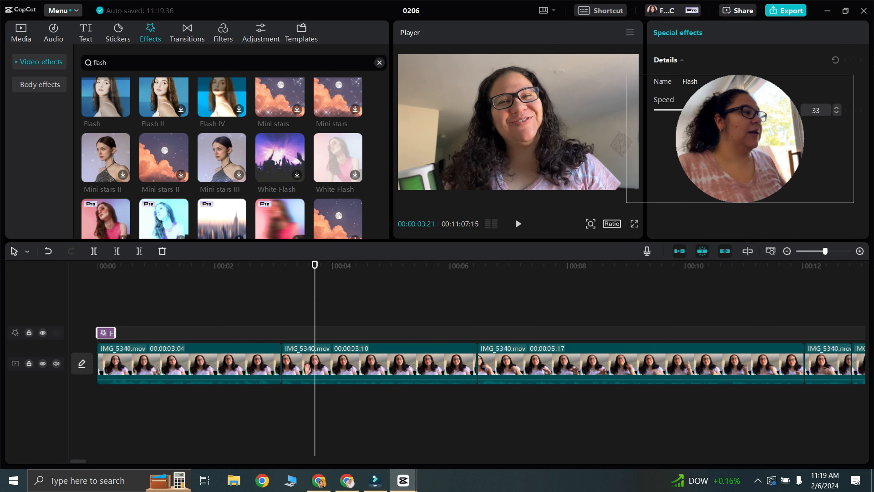
Replace the Flash effect at the start of the first segment with White Flash and shorten it to about 0.3 seconds
left_click(105, 265)
left_click(106, 332)
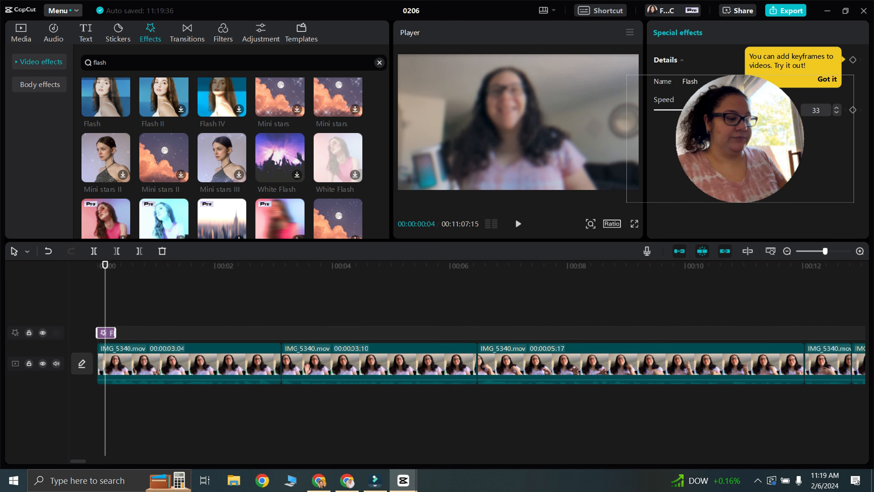
key("Delete")
left_click_drag(280, 157, 99, 332)
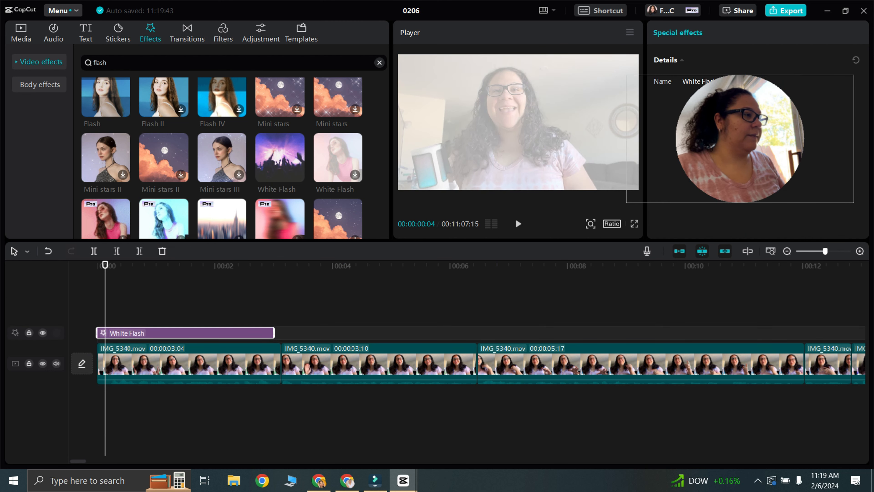
left_click_drag(274, 333, 115, 332)
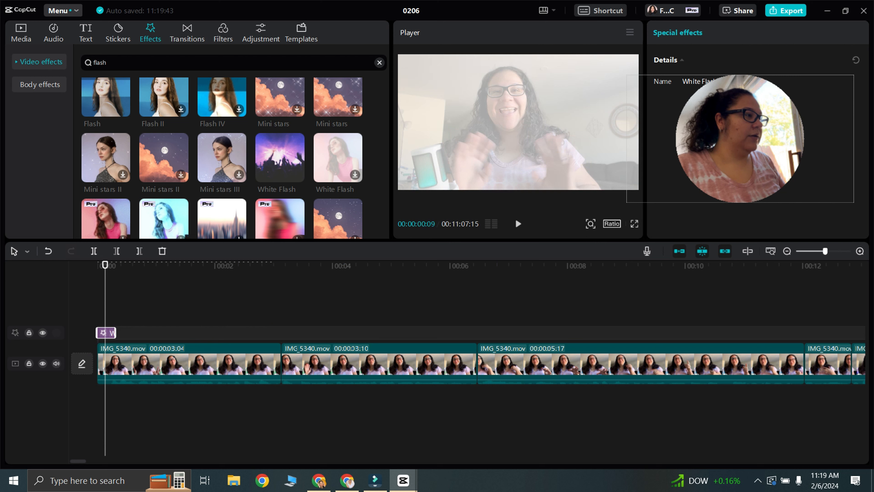
Move the playhead back to 00:00:00:00 and play the opening with the White Flash effect
key("Left")
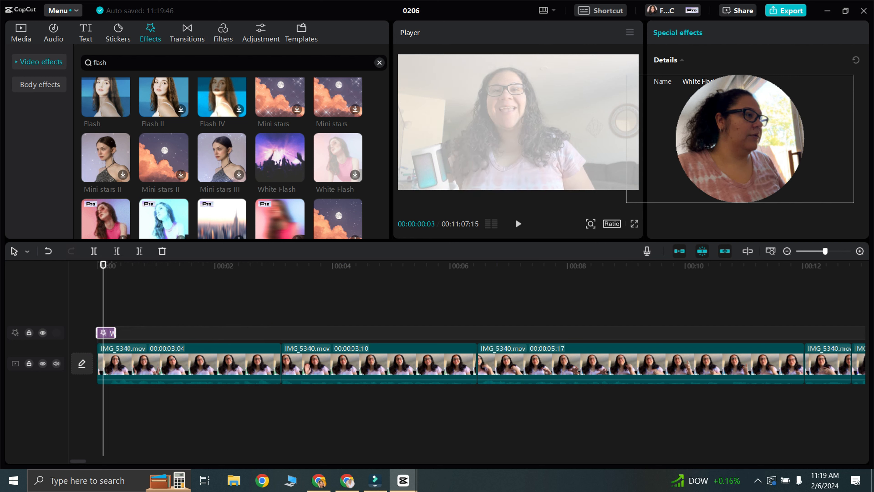
key("Left")
key("Left")
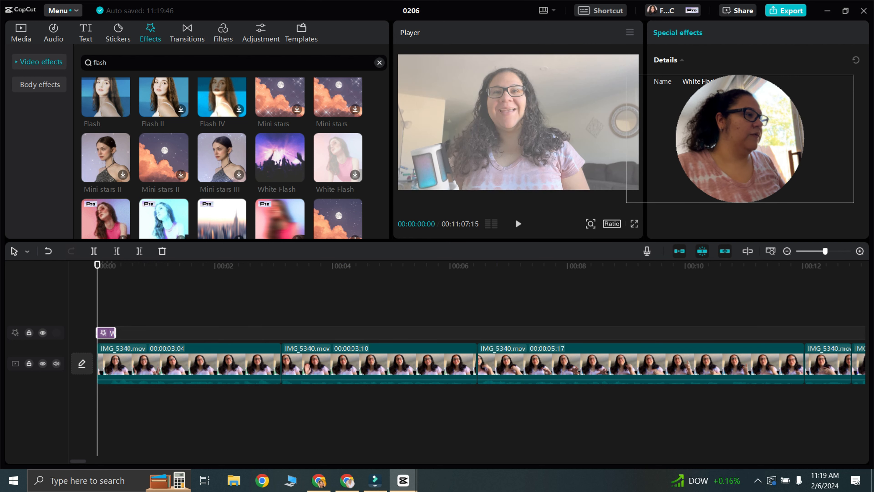
key("space")
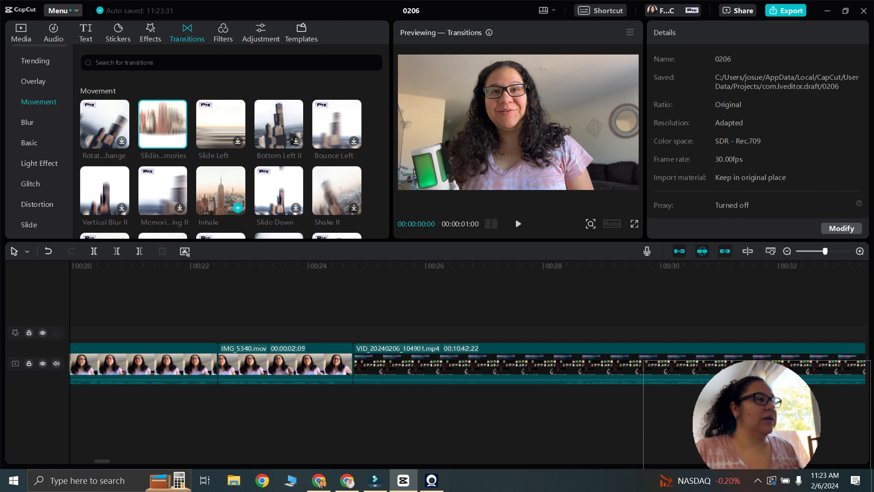
Add the Inhale movement transition between the last IMG_5340.mov segment and VID_20240206_104901.mp4, and play it from 00:00:24:03
left_click_drag(227, 197, 355, 362)
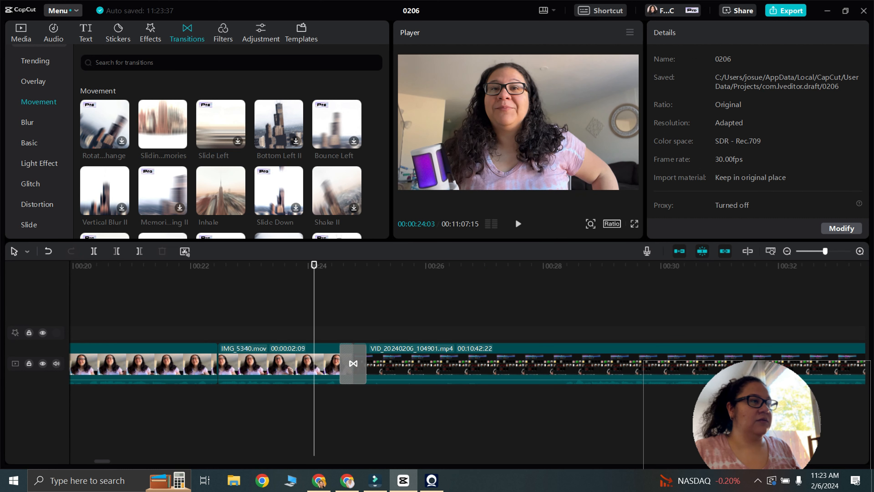
key("space")
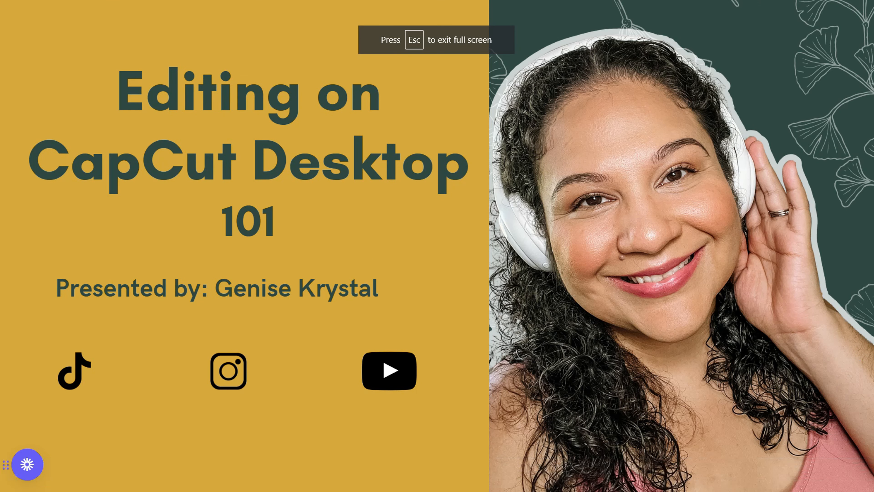
left_click(859, 359)
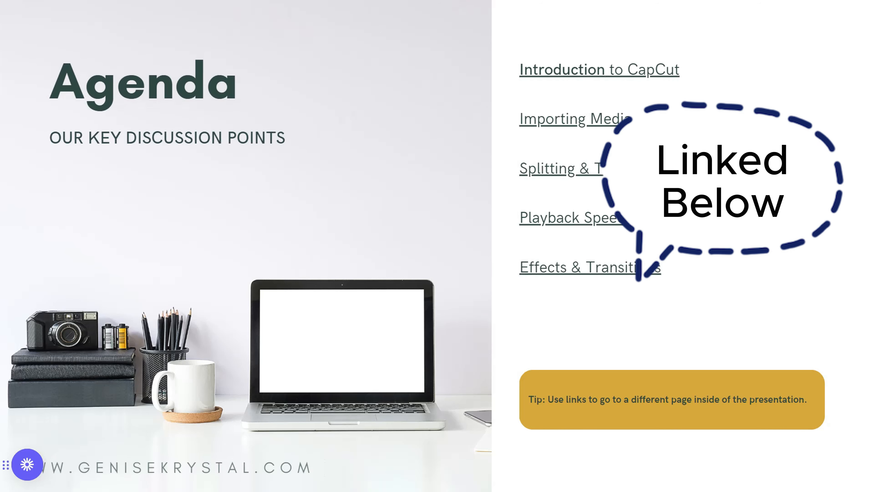
key("Right")
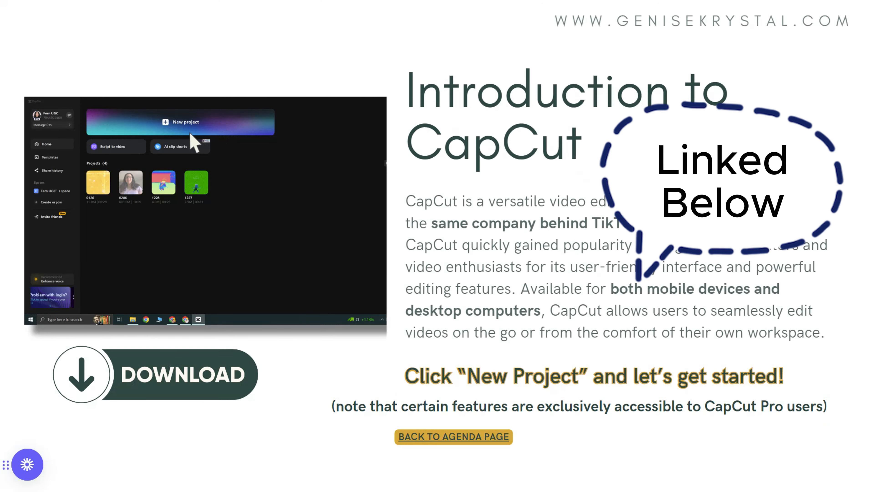
key("Right")
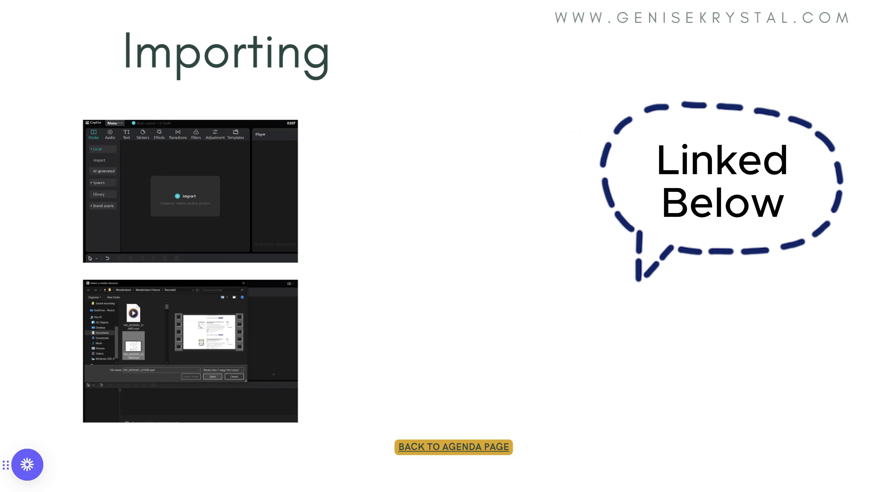
key("Right")
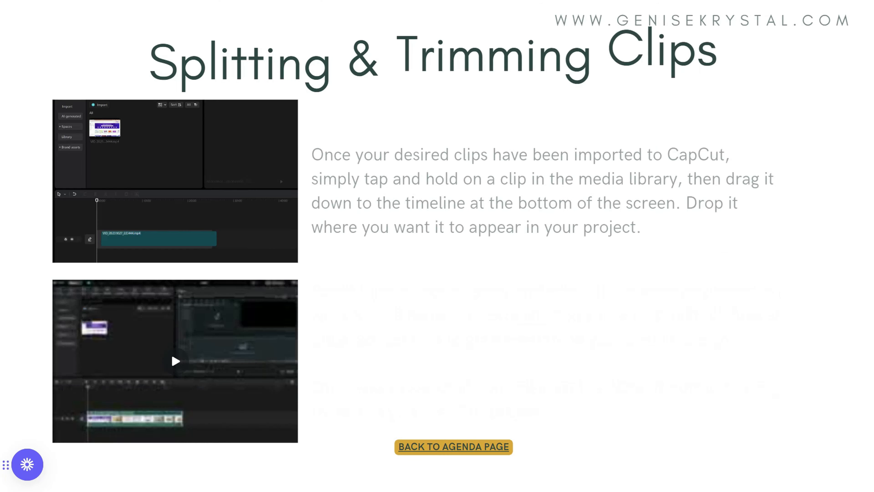
key("Right")
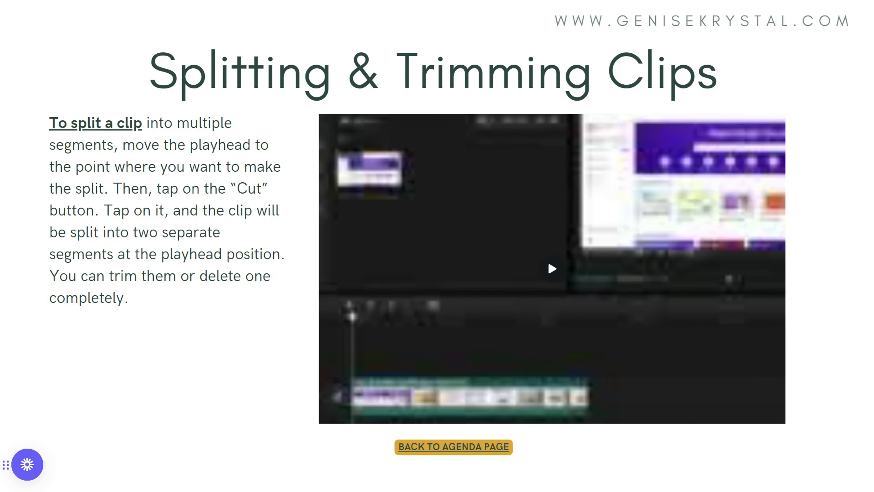
key("Right")
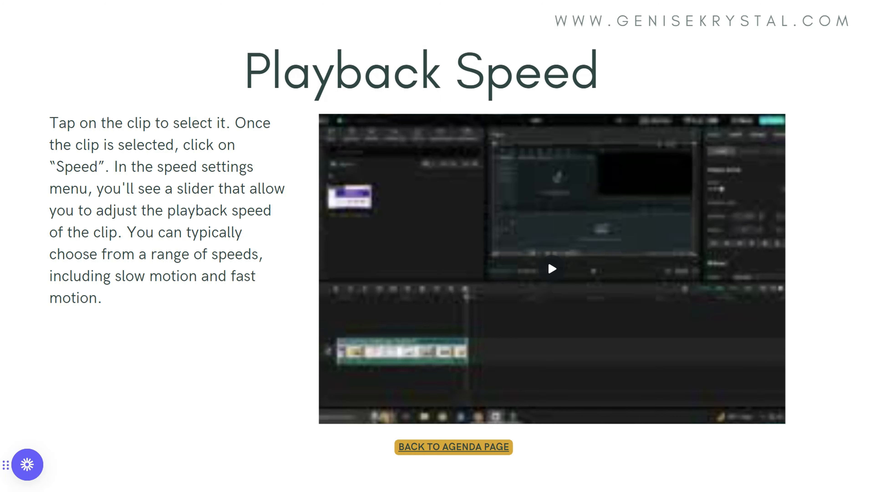
key("Right")
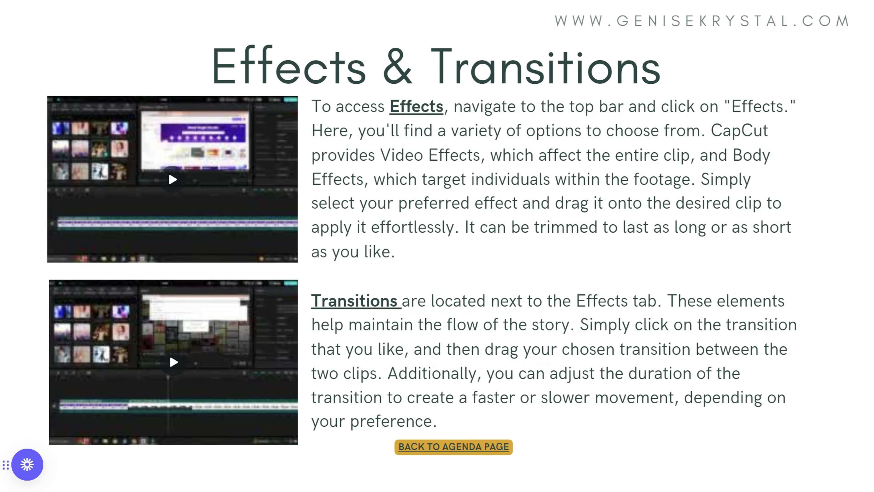
left_click(852, 347)
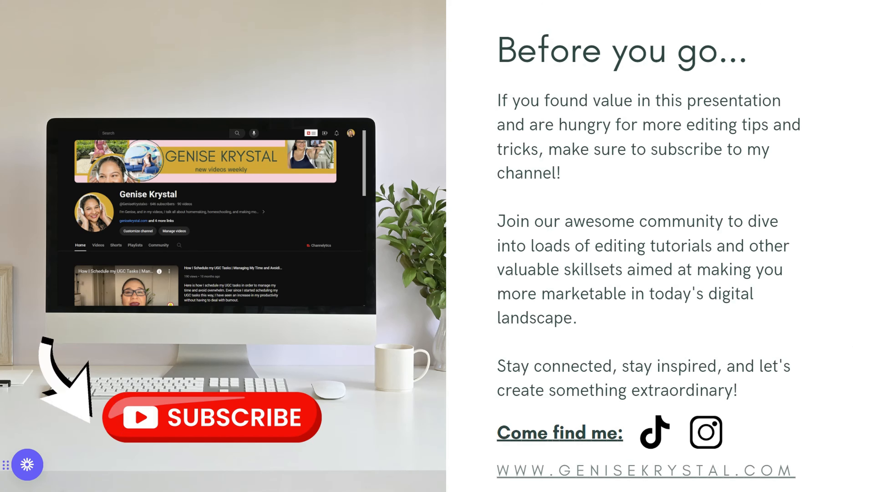